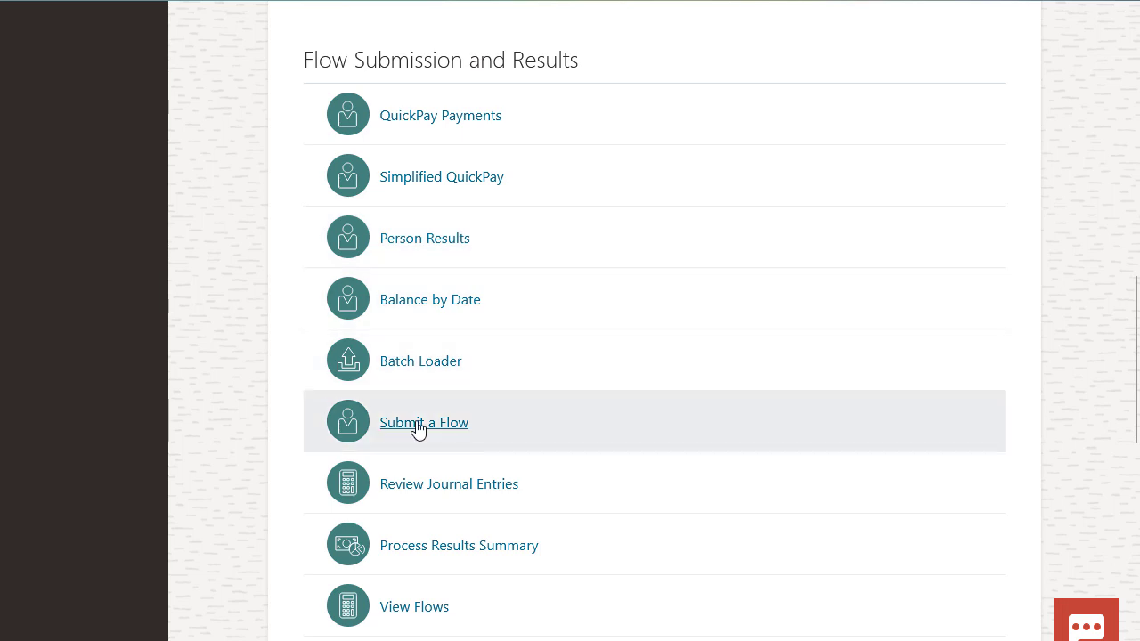
# Start a flow submission and set the legislative data group to US Legislative Data Group.
pyautogui.click(418, 426)
pyautogui.click(356, 162)
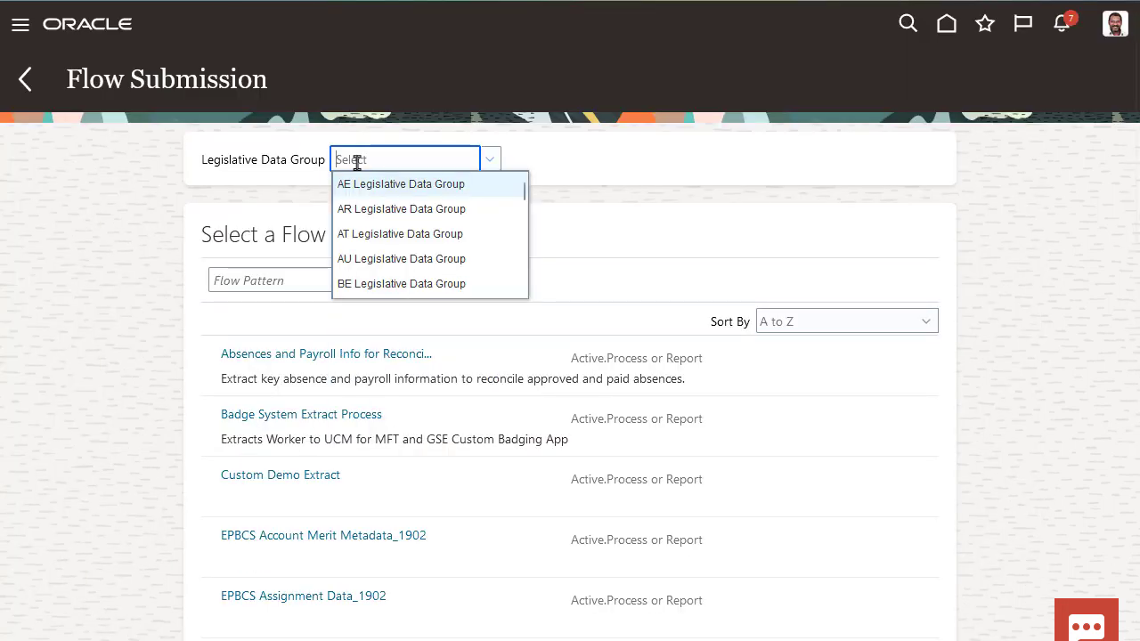
pyautogui.write('US')
pyautogui.click(365, 259)
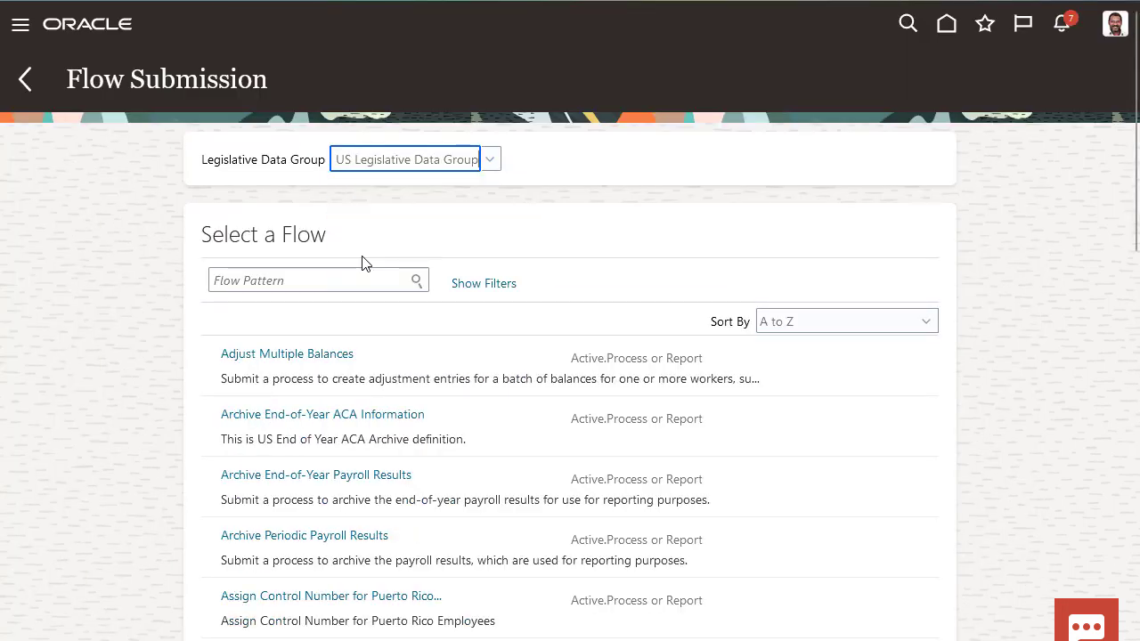
# Search the flow patterns for "payroll interface" and open the flow for managing Global Payroll Interface features.
pyautogui.click(342, 278)
pyautogui.write('payroll interface')
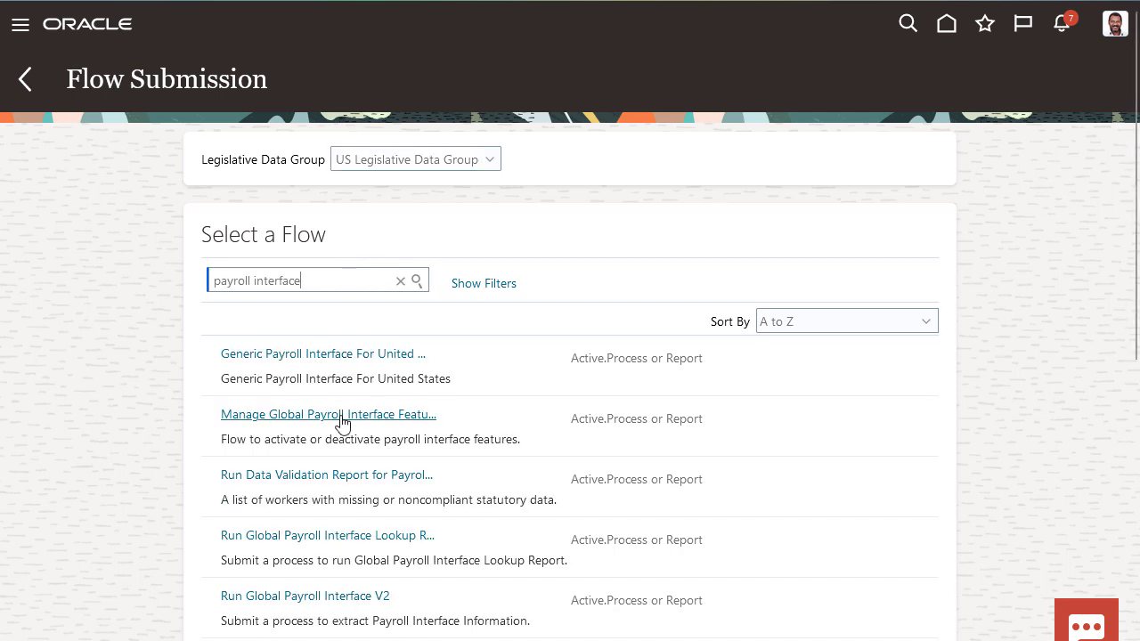
pyautogui.click(343, 422)
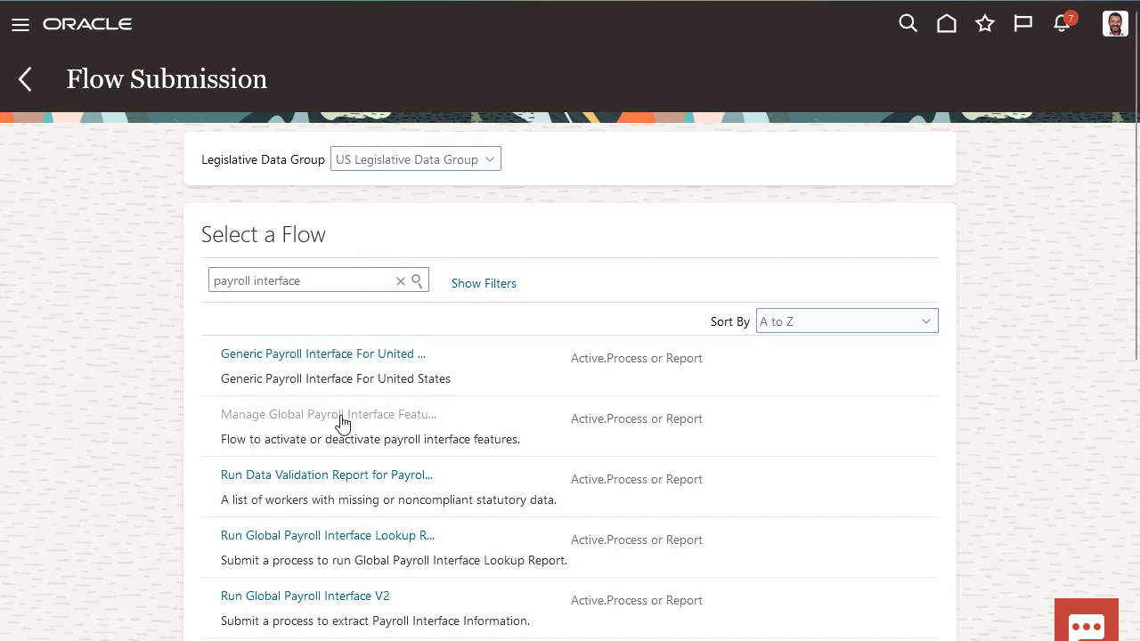
# Name the payroll flow "Payroll Connect Flex Injection" and set its purpose to Include Flexfield Into Template.
pyautogui.write('Payroll')
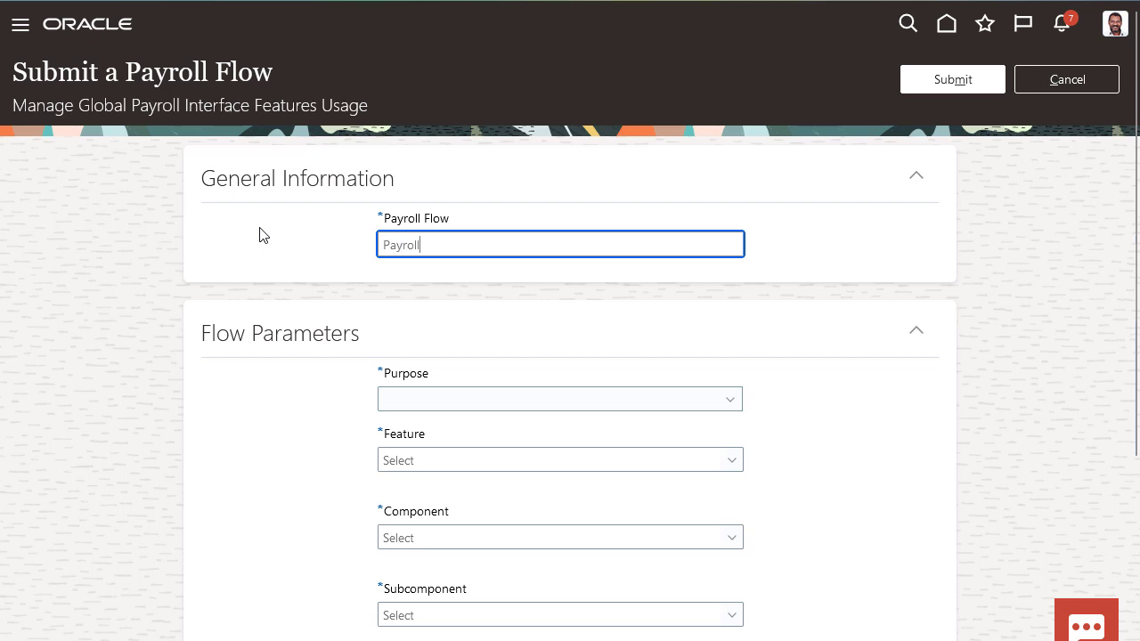
pyautogui.write(' Connect Flex Injection')
pyautogui.click(726, 406)
pyautogui.click(658, 523)
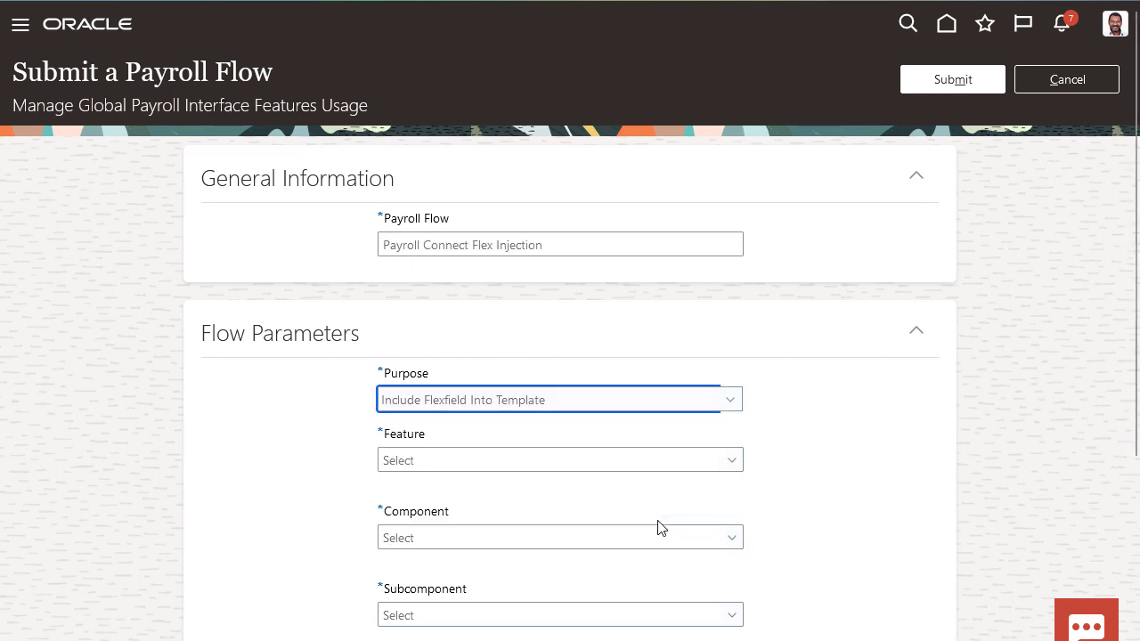
# Set the flow's feature to Global Payroll Interface, component to Assignment Extra Information and subcomponent to All Contexts.
pyautogui.scroll(-1, 658, 524)
pyautogui.click(739, 344)
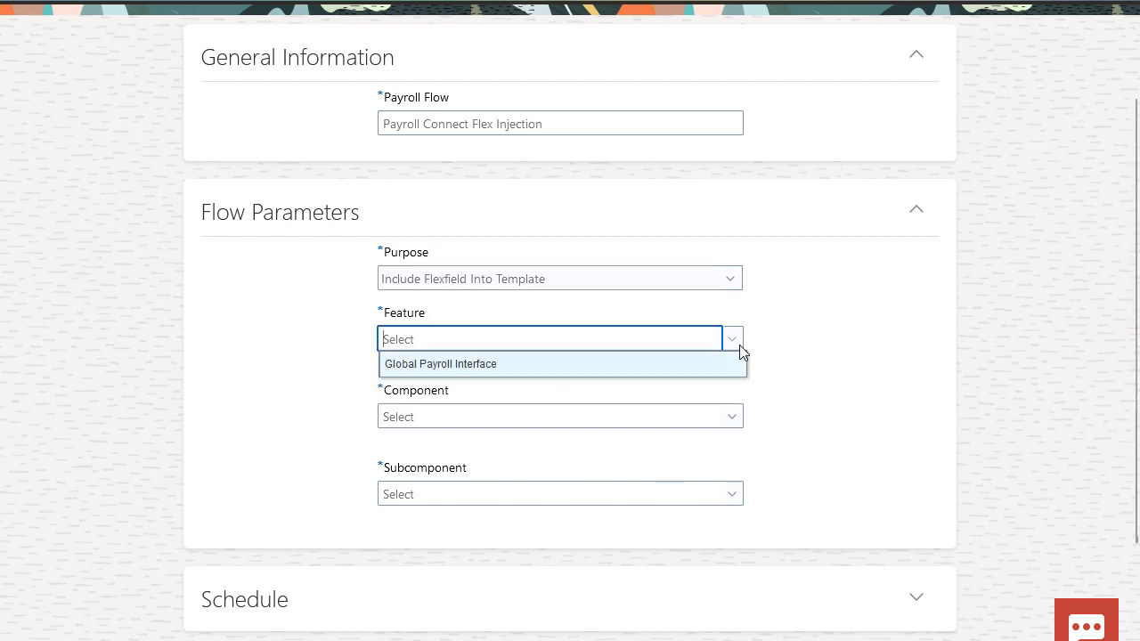
pyautogui.click(713, 372)
pyautogui.click(725, 421)
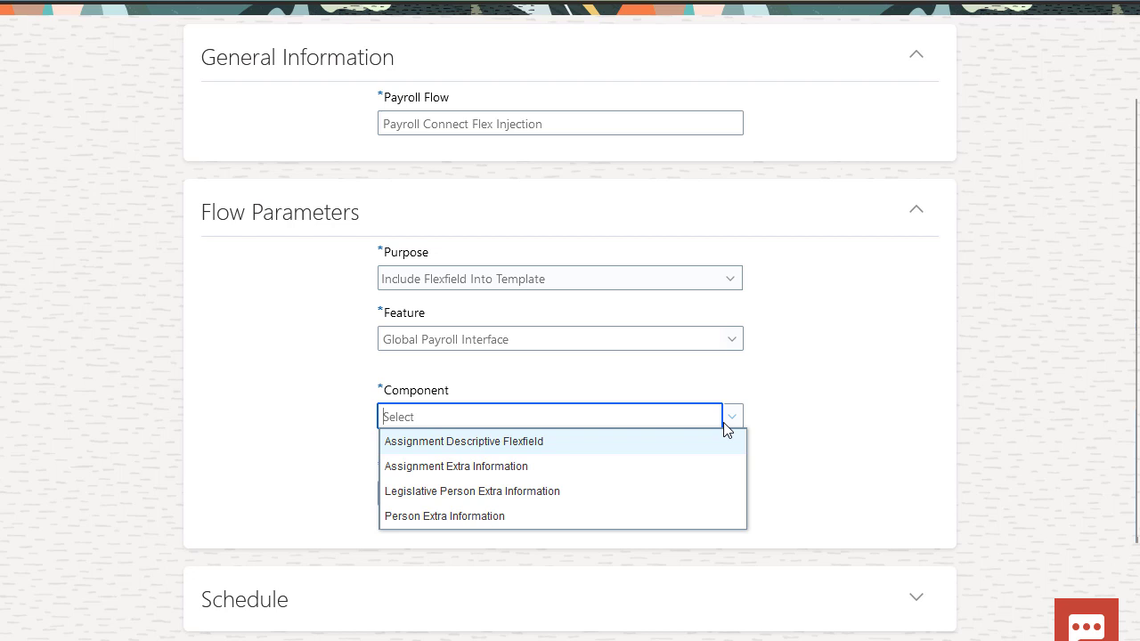
pyautogui.click(713, 468)
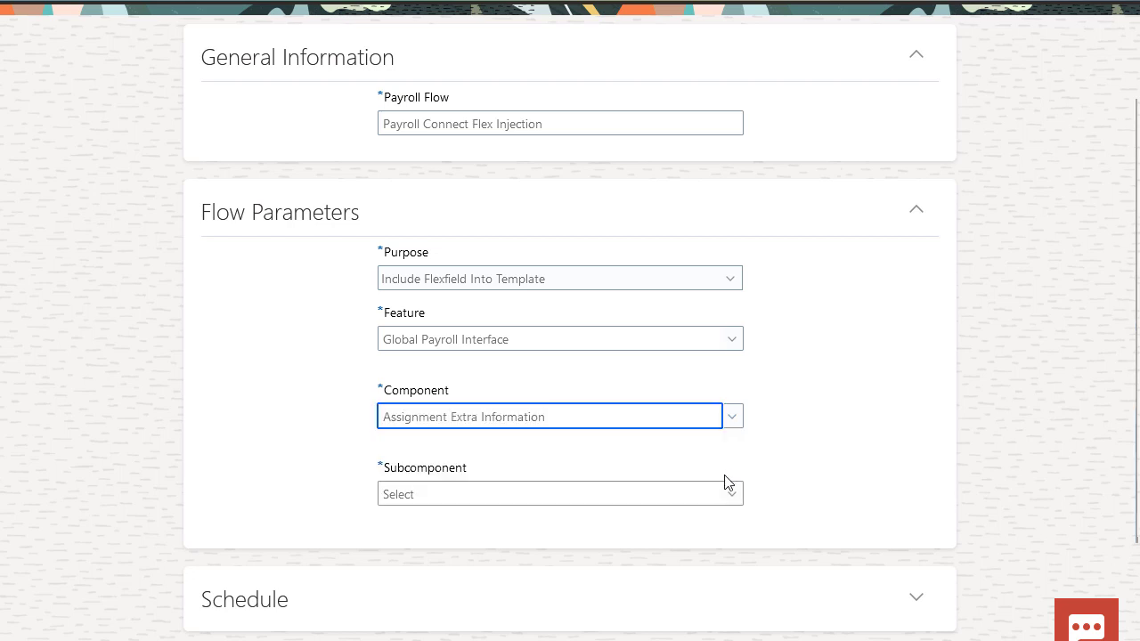
pyautogui.click(732, 496)
pyautogui.click(720, 524)
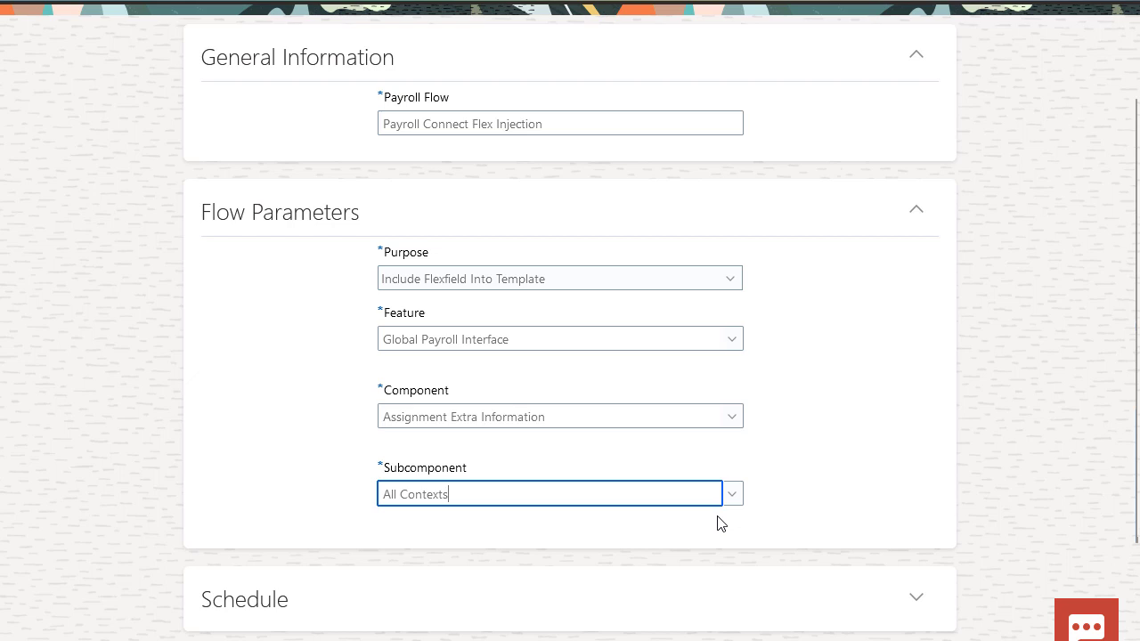
# Submit the payroll flow and refresh its checklist.
pyautogui.scroll(2, 721, 524)
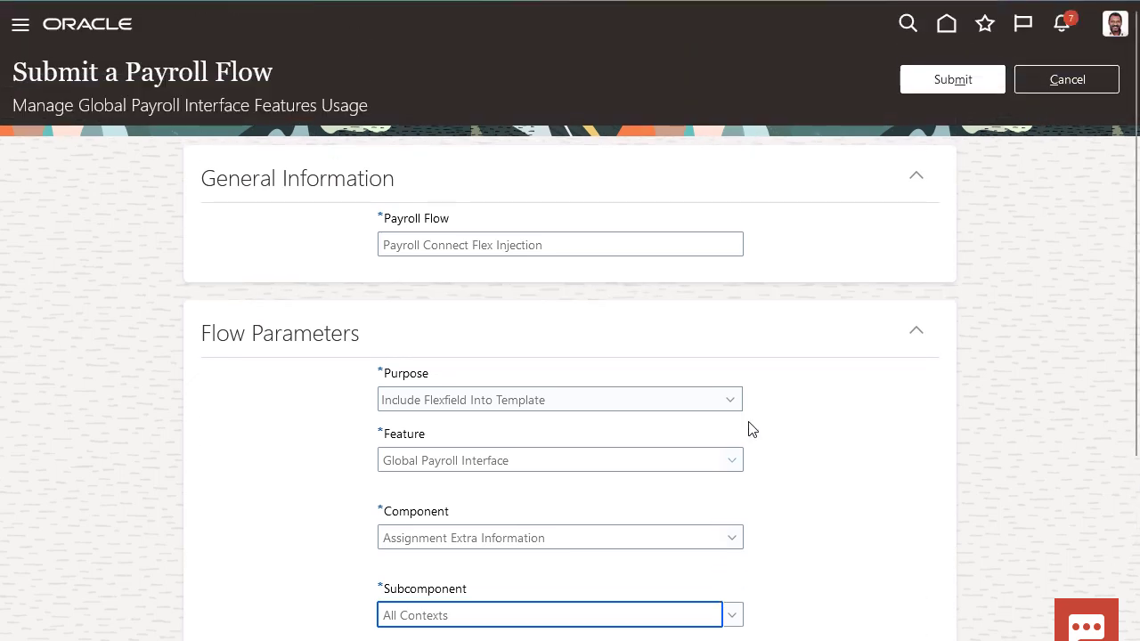
pyautogui.click(918, 82)
pyautogui.click(924, 77)
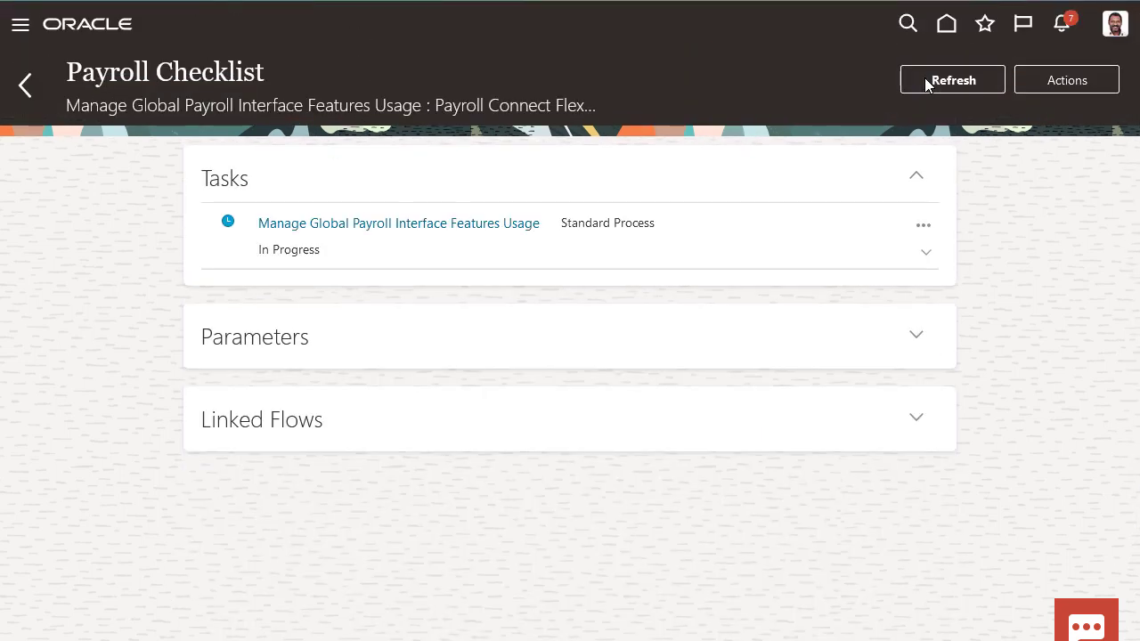
# Return to the home page and open Extract Definitions under Data Exchange.
pyautogui.click(946, 24)
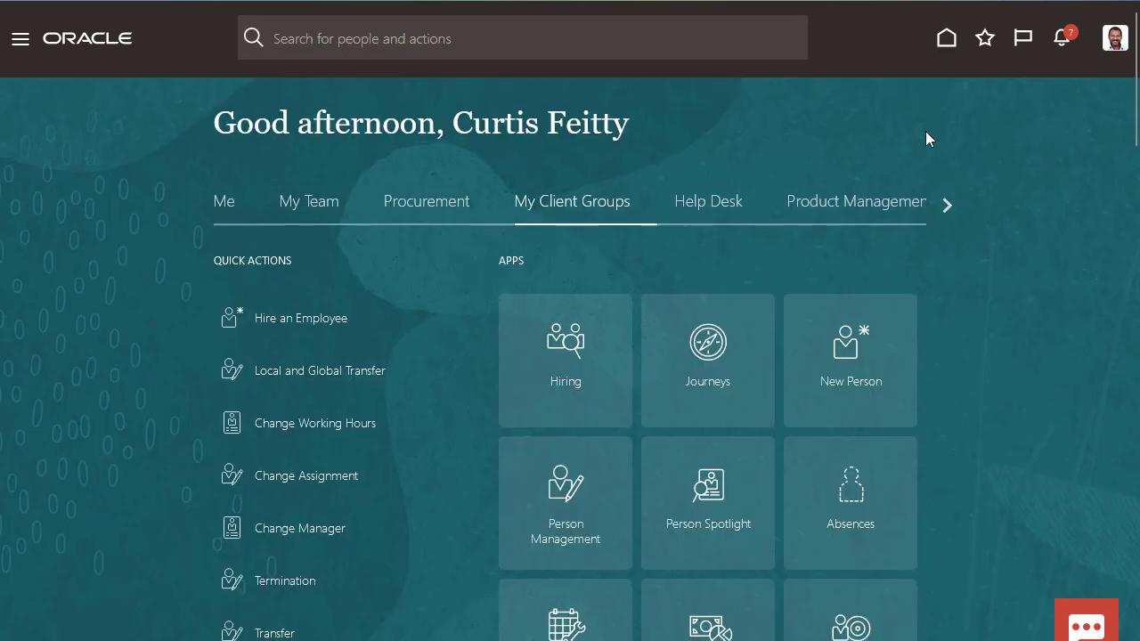
pyautogui.scroll(-5, 926, 133)
pyautogui.click(863, 472)
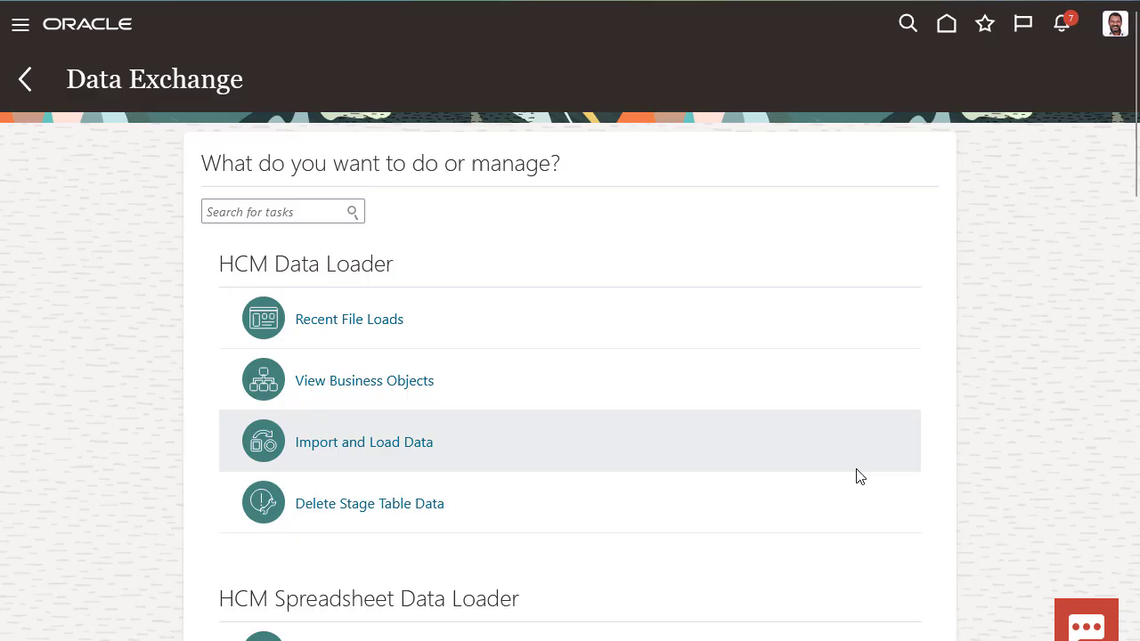
pyautogui.scroll(-7, 858, 476)
pyautogui.scroll(-3, 855, 476)
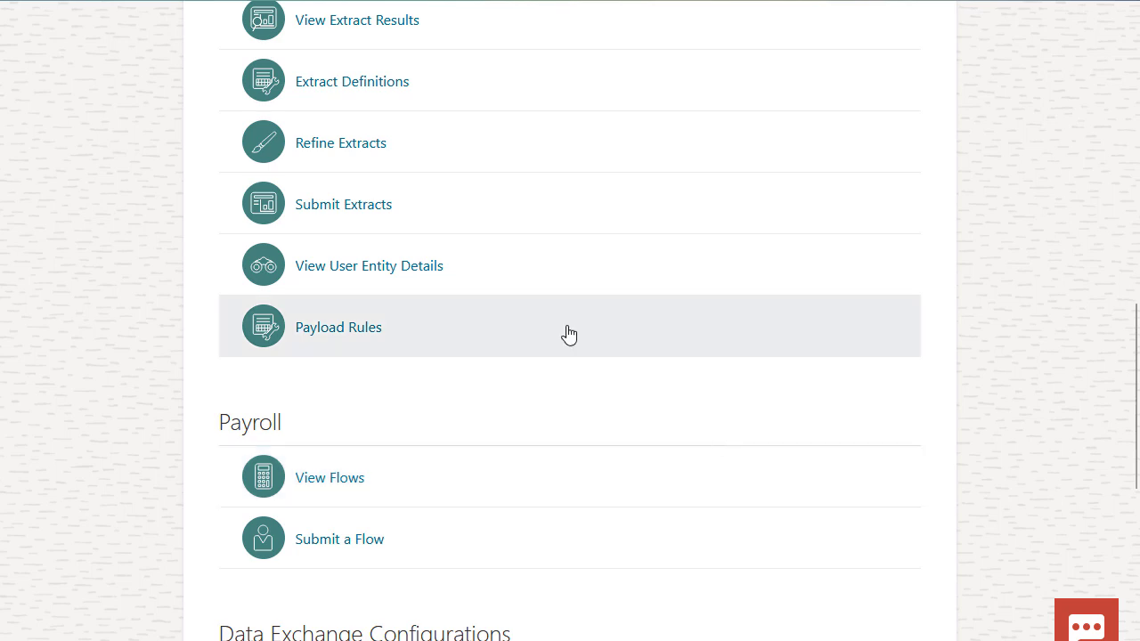
pyautogui.click(389, 87)
# Start a new extract definition based on the Global Payroll Interface source template.
pyautogui.click(41, 186)
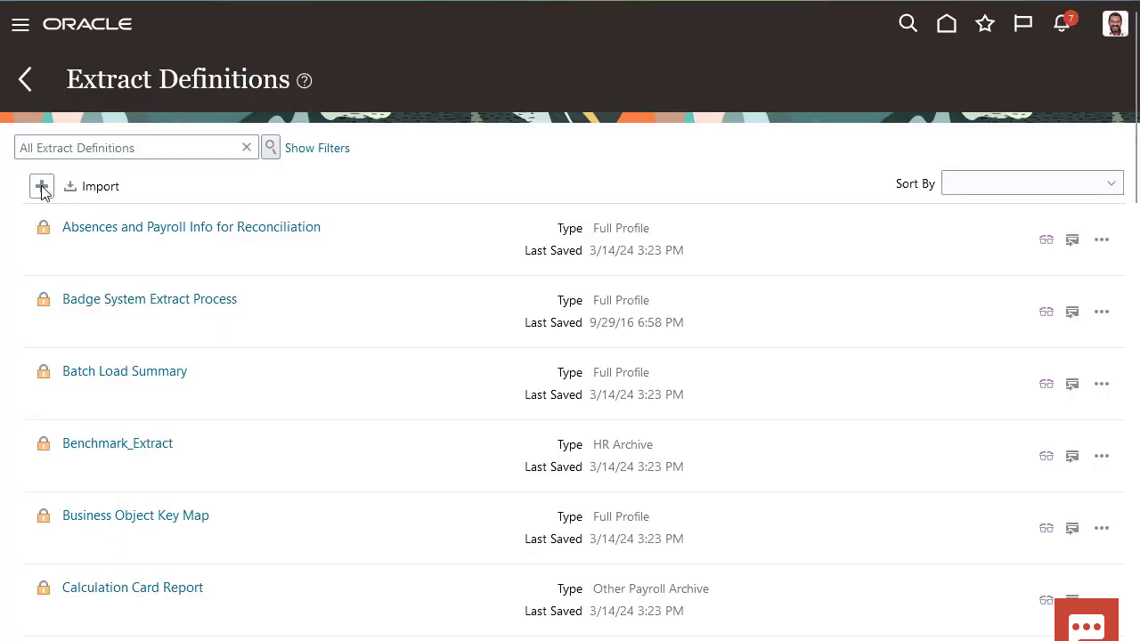
pyautogui.click(78, 219)
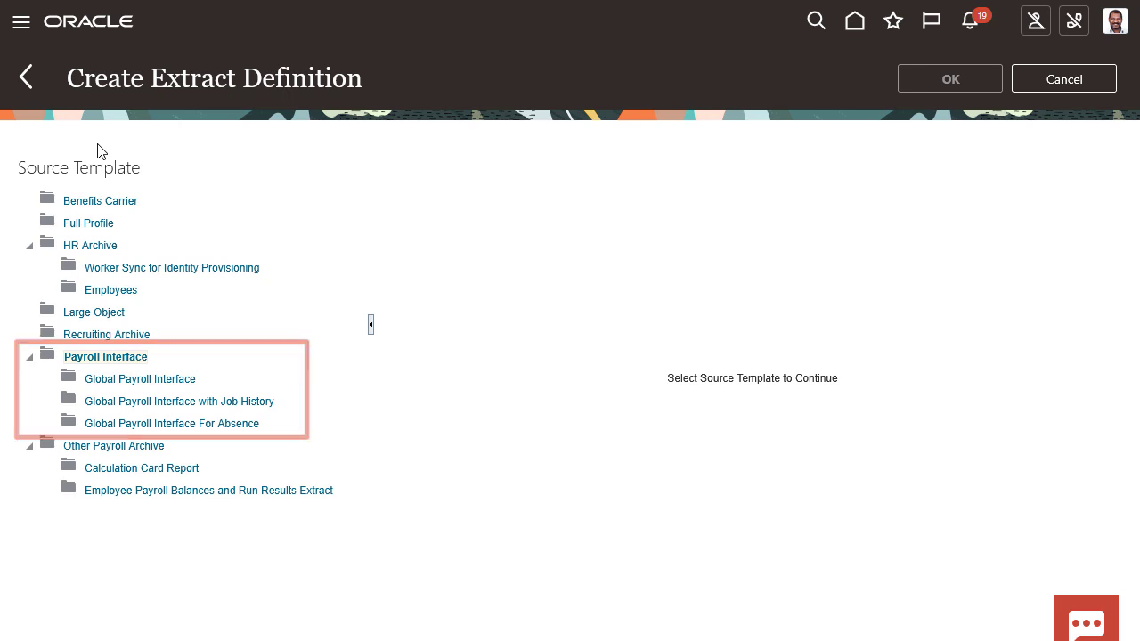
pyautogui.click(147, 378)
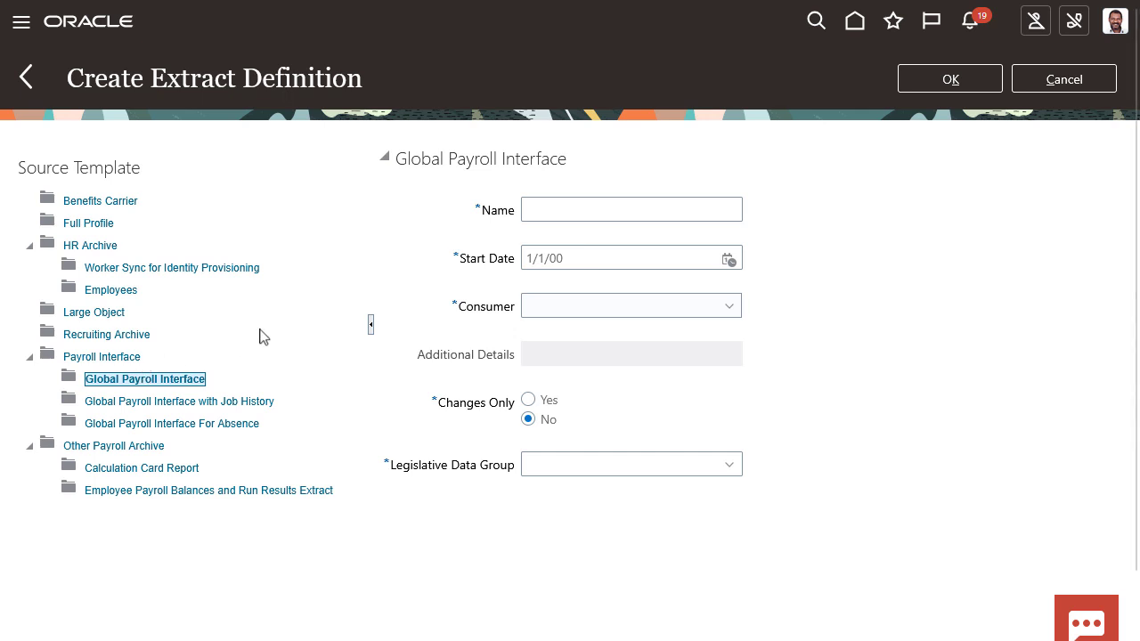
# Name the extract definition "Payroll Connect Interface 2" and set its consumer to Undefined.
pyautogui.click(552, 211)
pyautogui.write('Payroll Connect Interface 2')
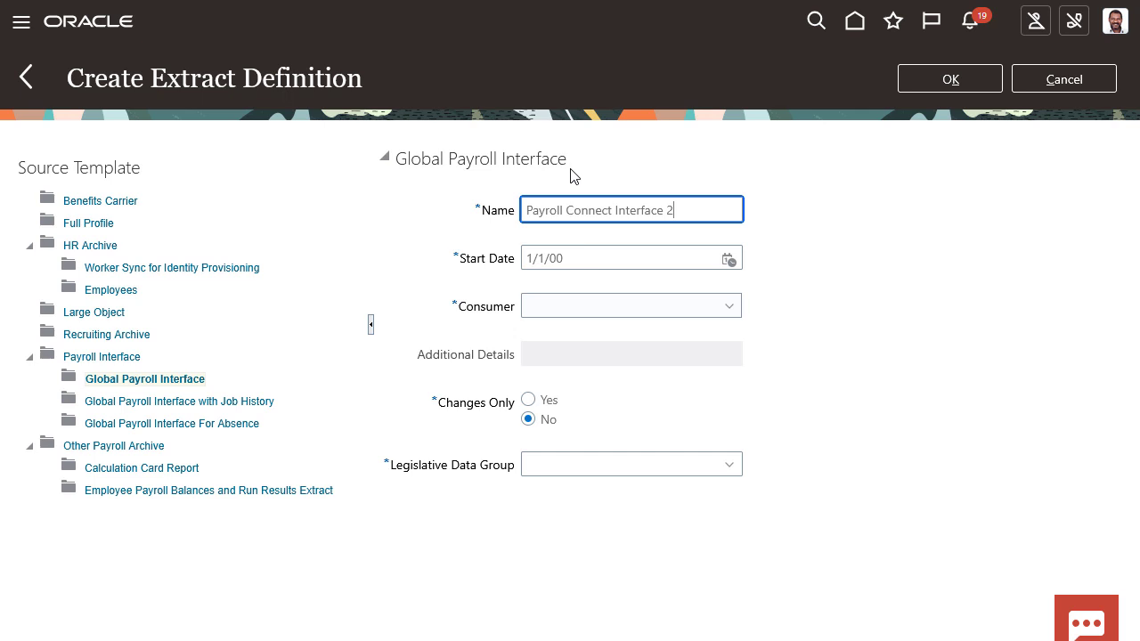
pyautogui.click(727, 311)
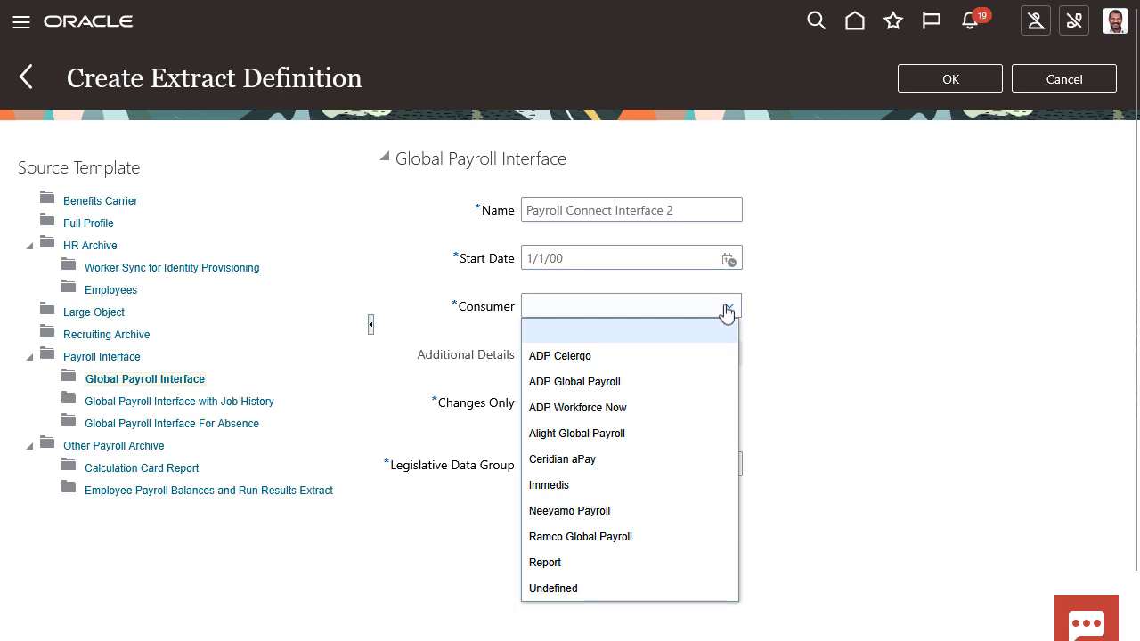
pyautogui.click(611, 588)
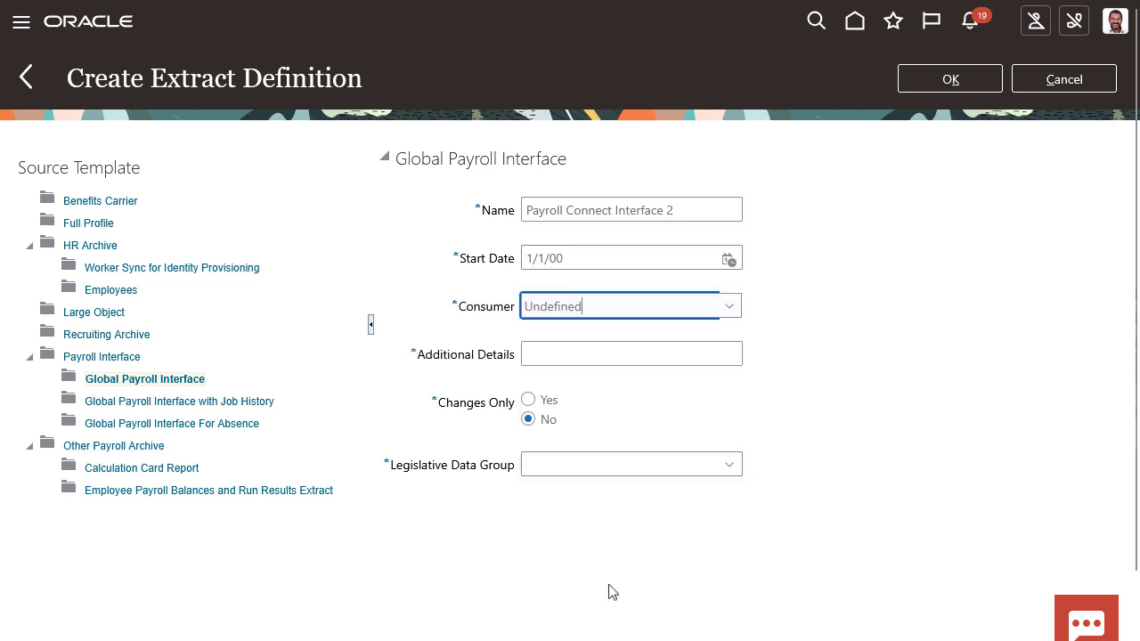
# Enter Compucon as additional details, set Changes Only to Yes, choose US Legislative Data Group and create the definition.
pyautogui.click(663, 357)
pyautogui.write('Com')
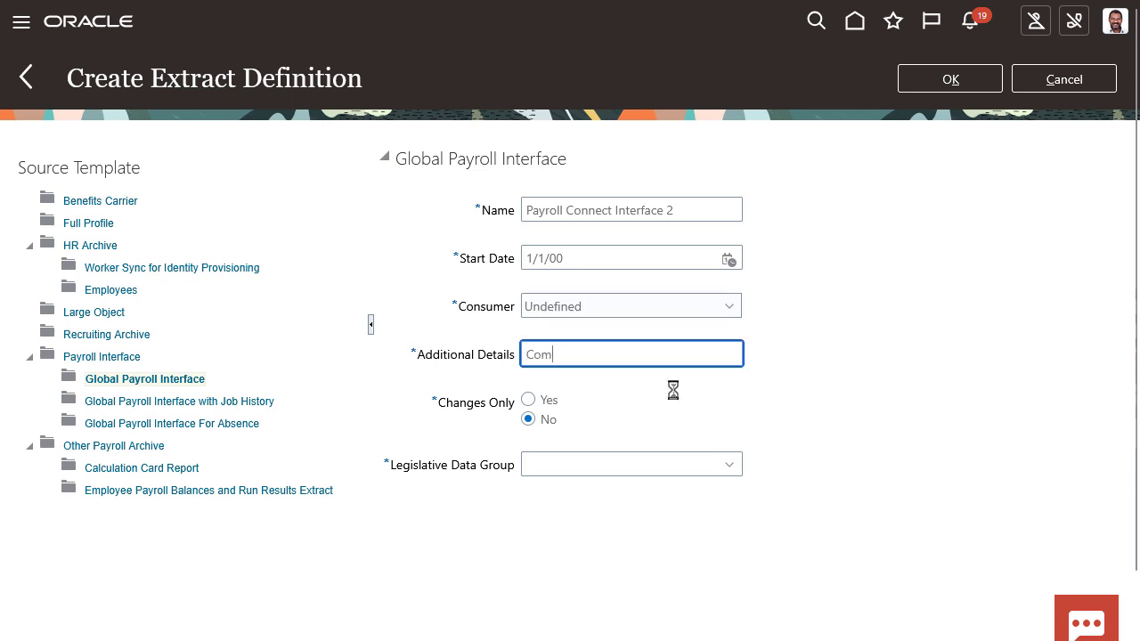
pyautogui.write('pucon')
pyautogui.click(528, 400)
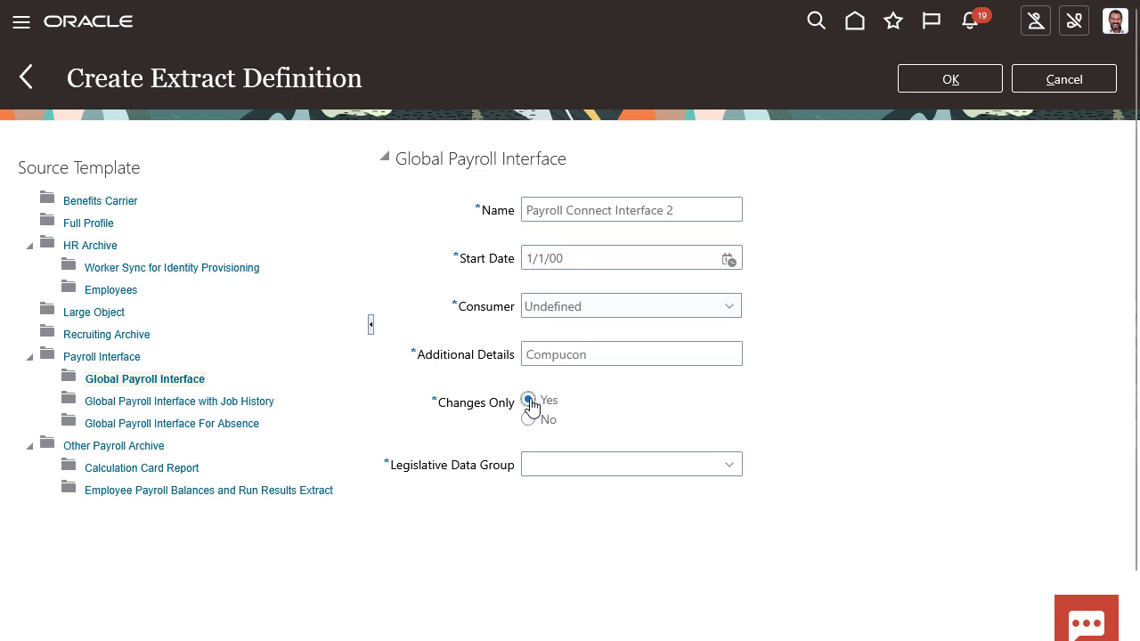
pyautogui.click(537, 458)
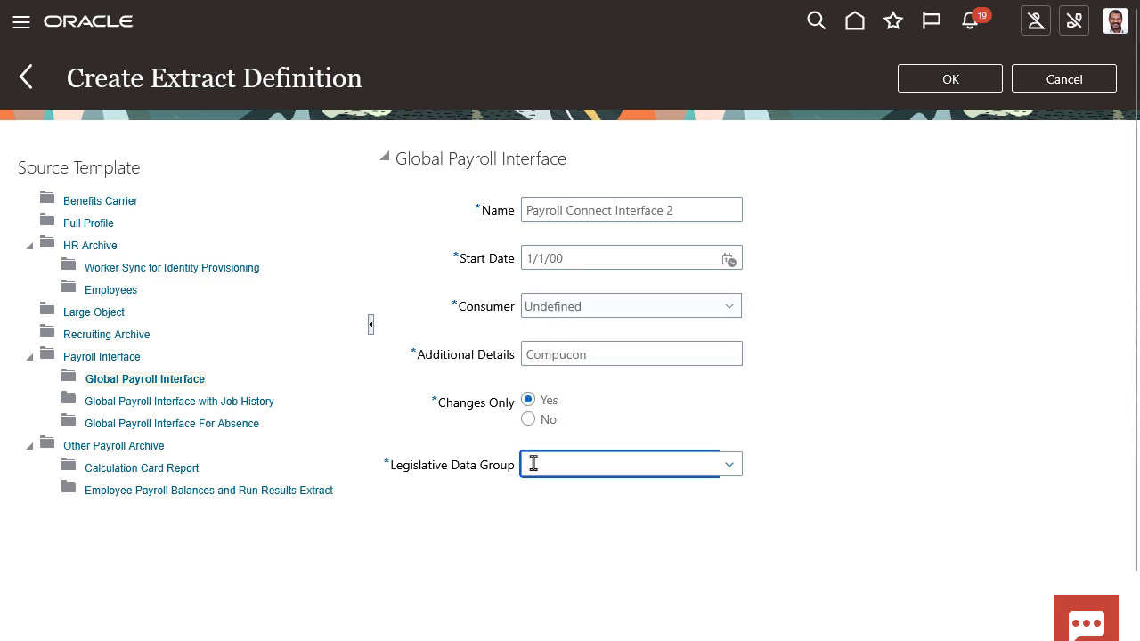
pyautogui.click(964, 86)
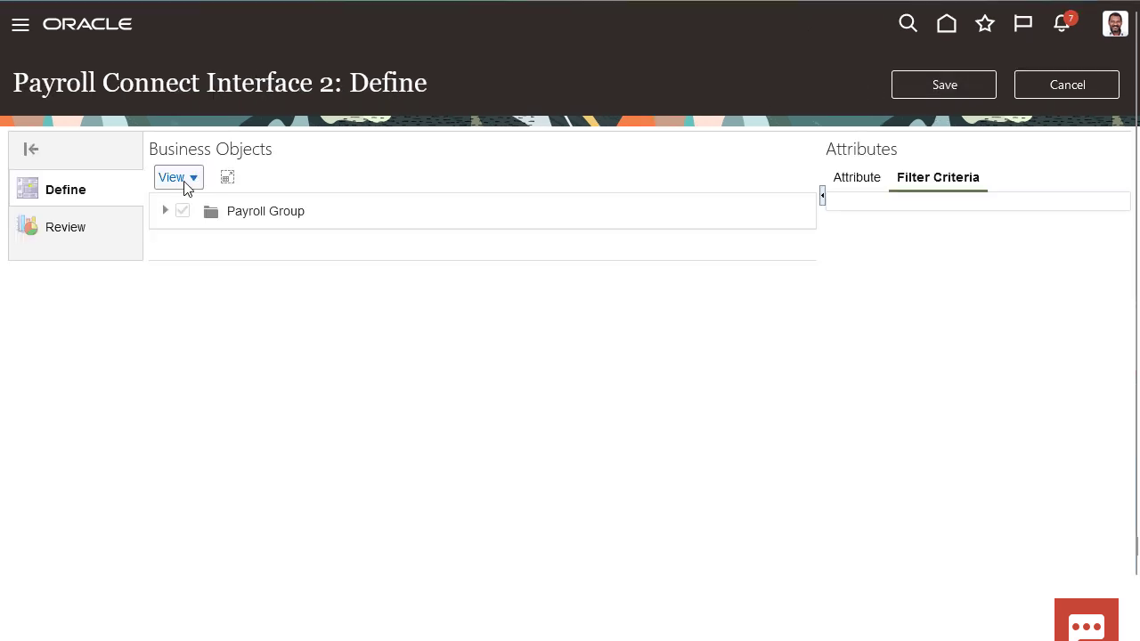
# Expand the whole business object tree and display the attributes of Global Person Information.
pyautogui.click(185, 184)
pyautogui.click(194, 345)
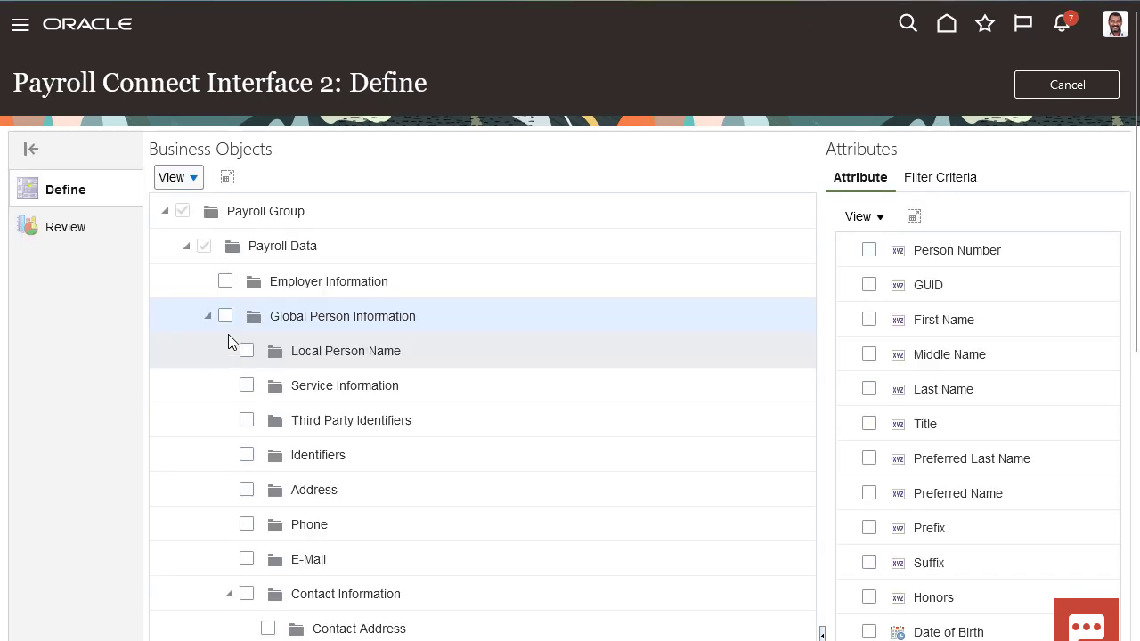
pyautogui.click(294, 313)
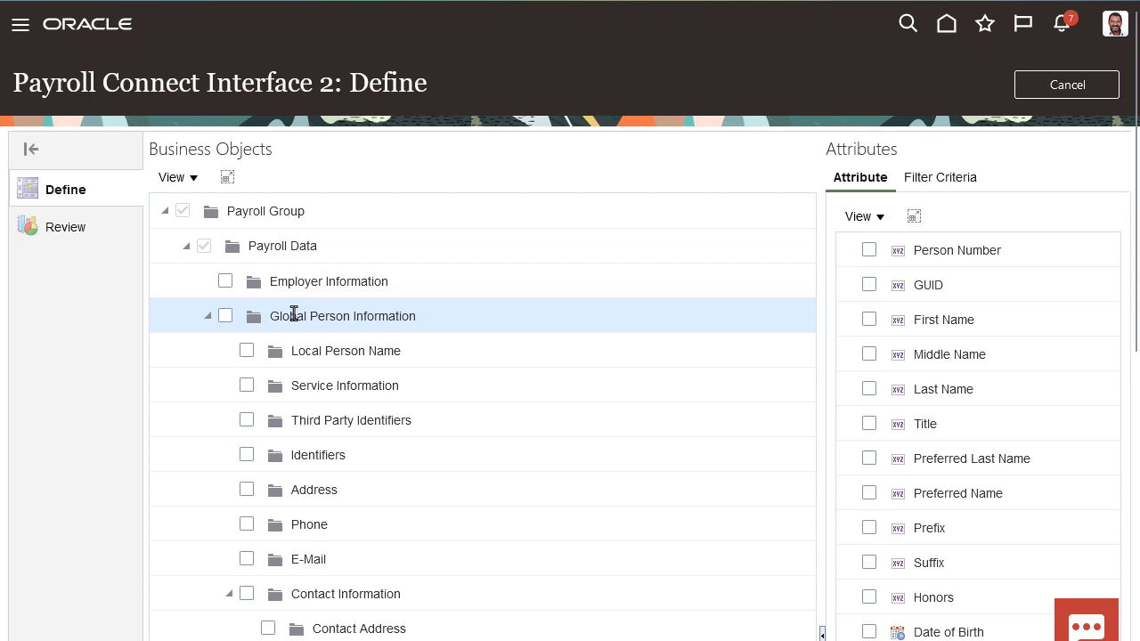
# Include Service Information, Identifiers, Address, Phone and E-Mail under Global Person Information in the extract.
pyautogui.click(247, 386)
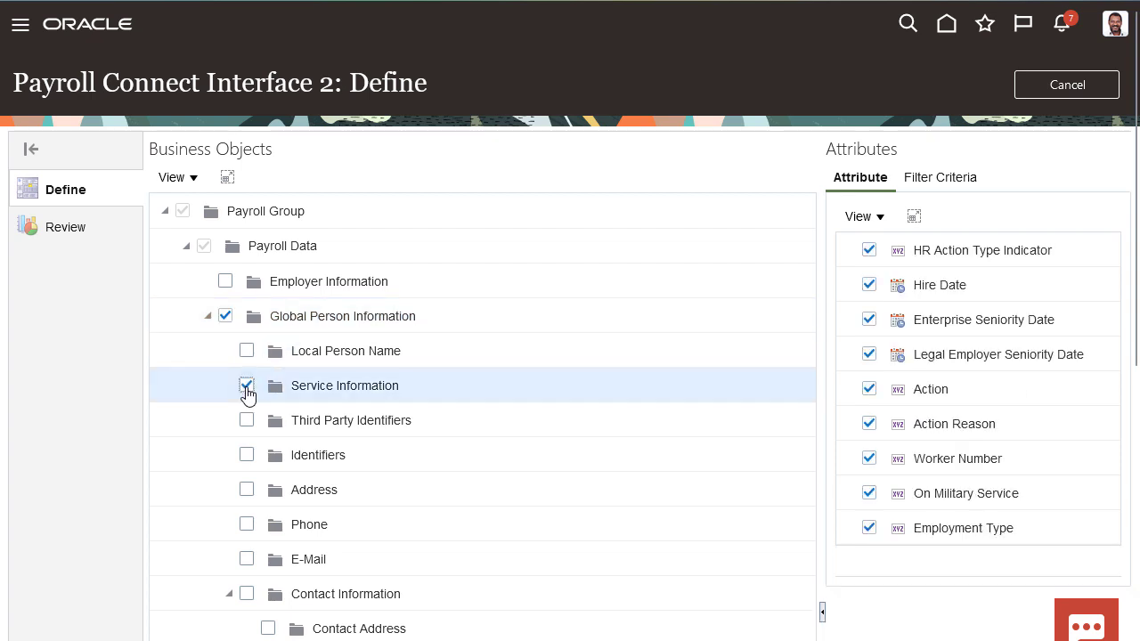
pyautogui.click(246, 455)
pyautogui.click(246, 490)
pyautogui.click(247, 524)
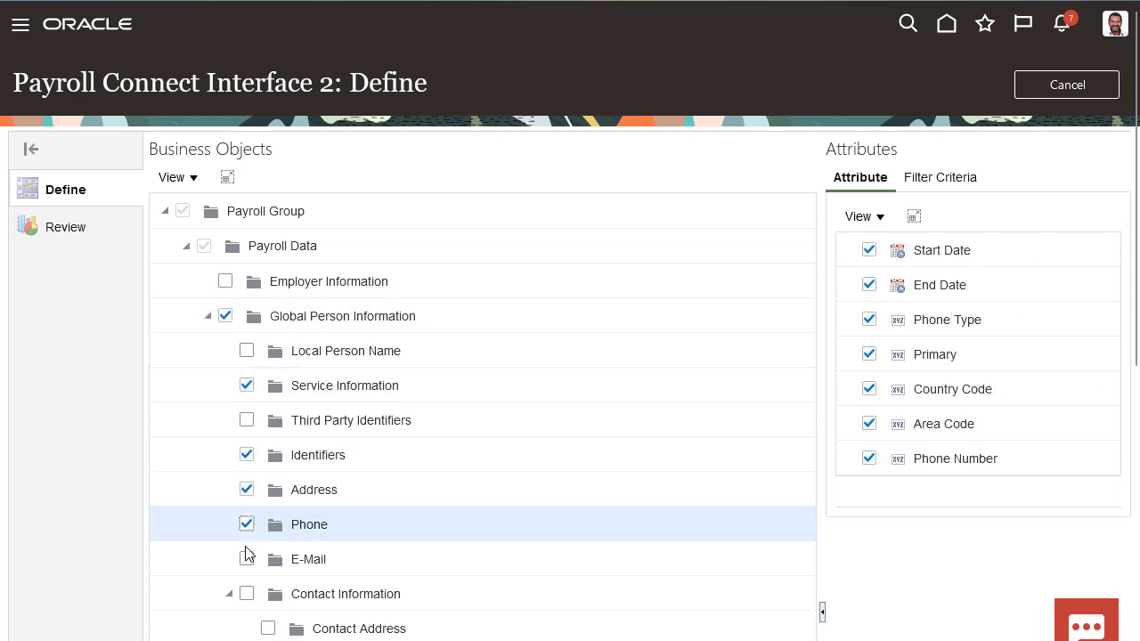
pyautogui.click(247, 559)
# Include the Employment Information, Termination Information, Payroll Information and Pay Distribution Information business objects.
pyautogui.scroll(-4, 247, 566)
pyautogui.scroll(-3, 247, 567)
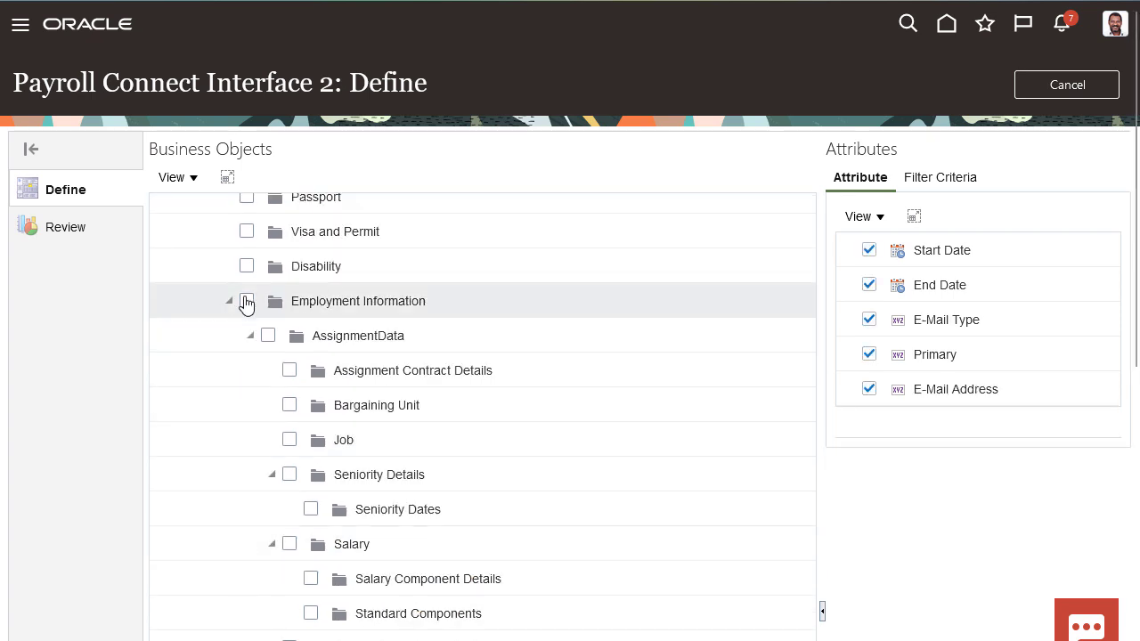
pyautogui.click(247, 298)
pyautogui.scroll(-5, 247, 297)
pyautogui.click(246, 541)
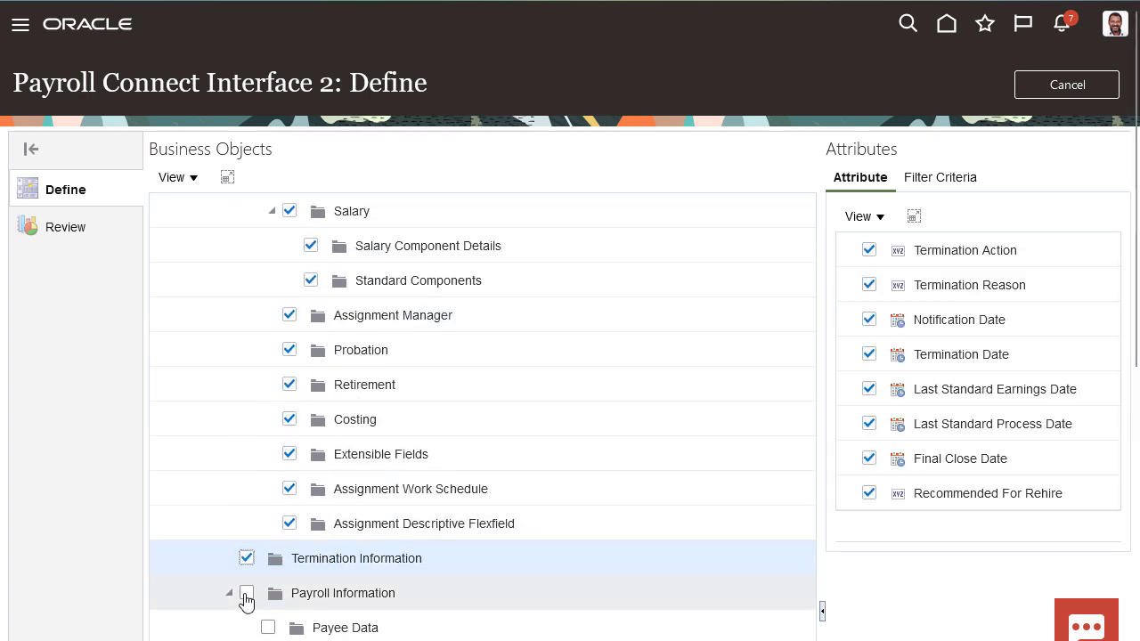
pyautogui.click(247, 597)
pyautogui.scroll(-3, 247, 600)
pyautogui.click(247, 525)
pyautogui.scroll(3, 308, 352)
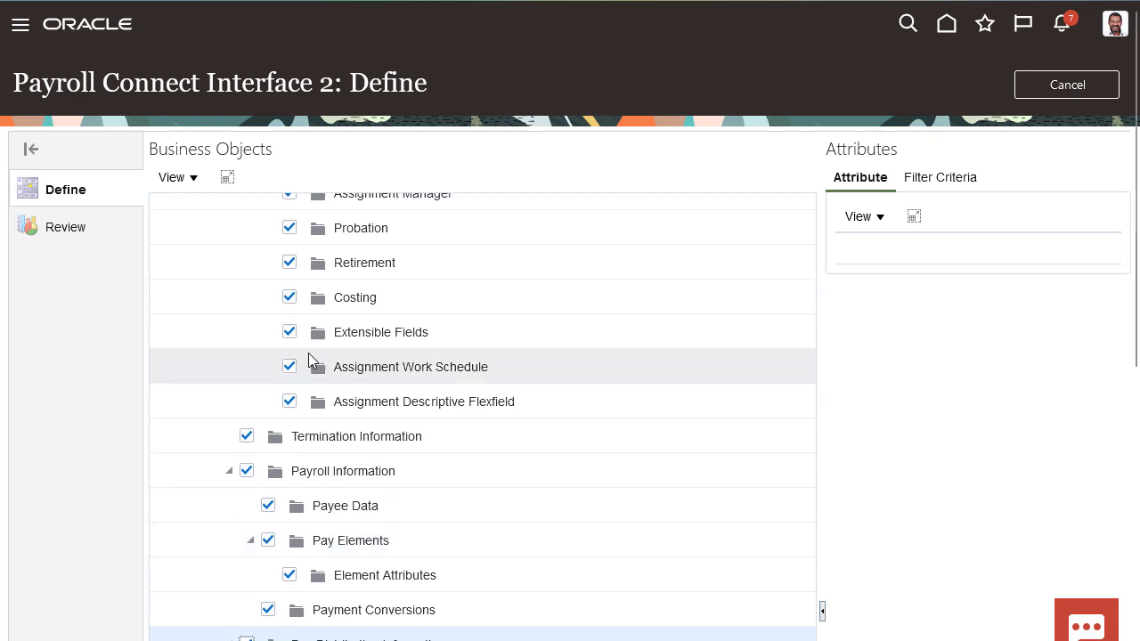
# Exclude the Notice Period UOM and Notice Period Units attributes from the Probation object.
pyautogui.click(397, 229)
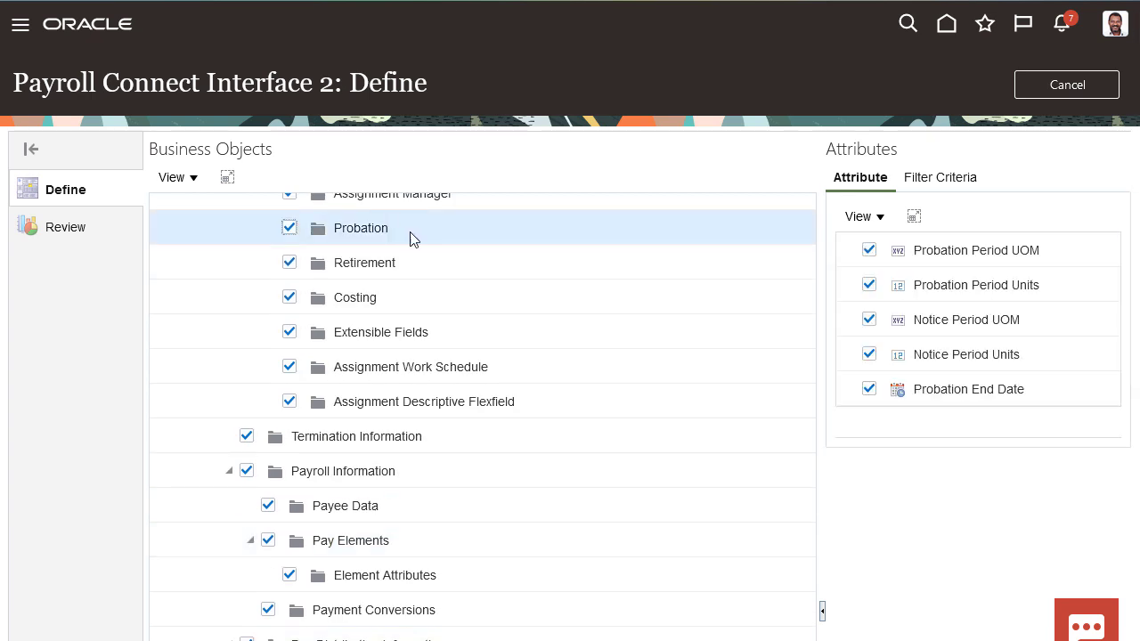
pyautogui.click(869, 321)
pyautogui.click(869, 356)
# Include Assignment Extra Information with all its EIT contexts in the extract.
pyautogui.scroll(-8, 653, 371)
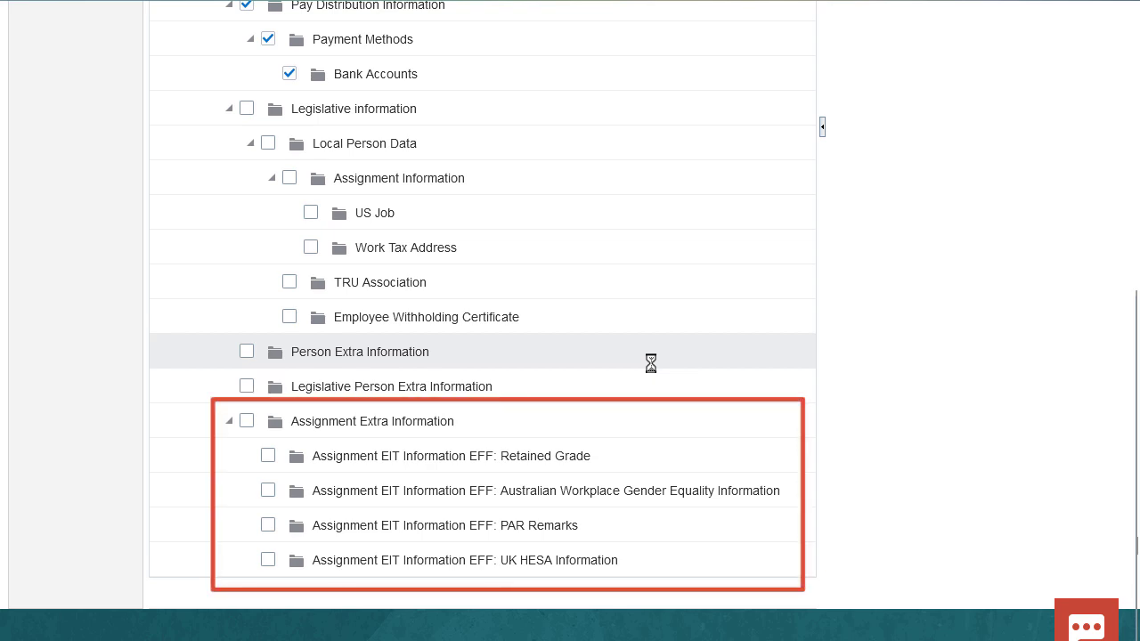
pyautogui.click(247, 421)
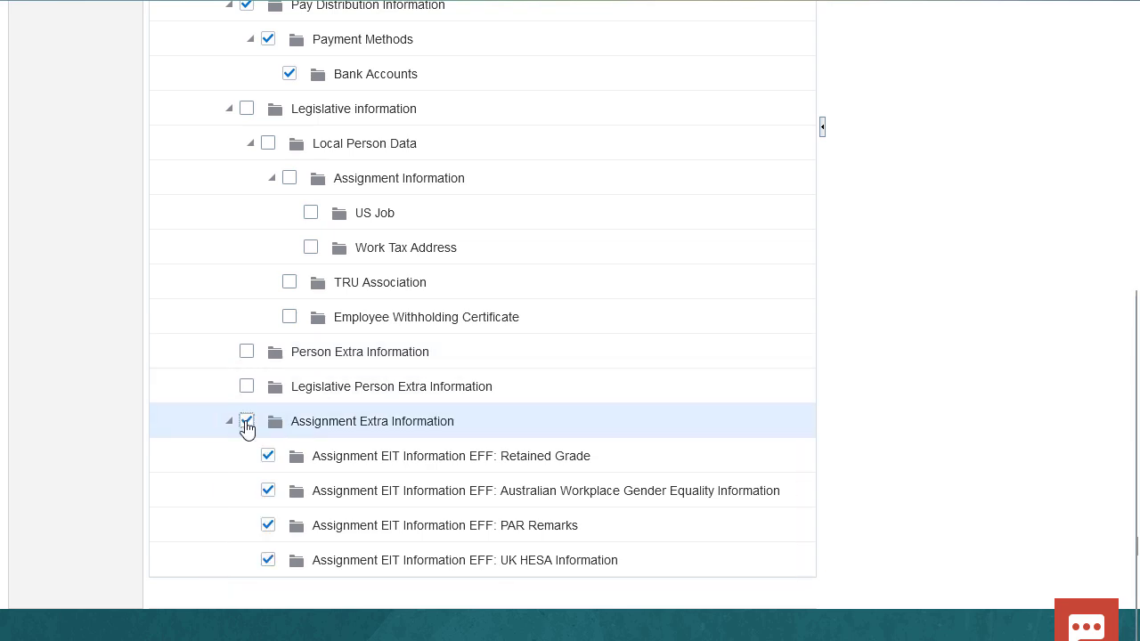
# Filter the E-Mail business object to include only Work Email.
pyautogui.scroll(12, 248, 429)
pyautogui.scroll(5, 247, 427)
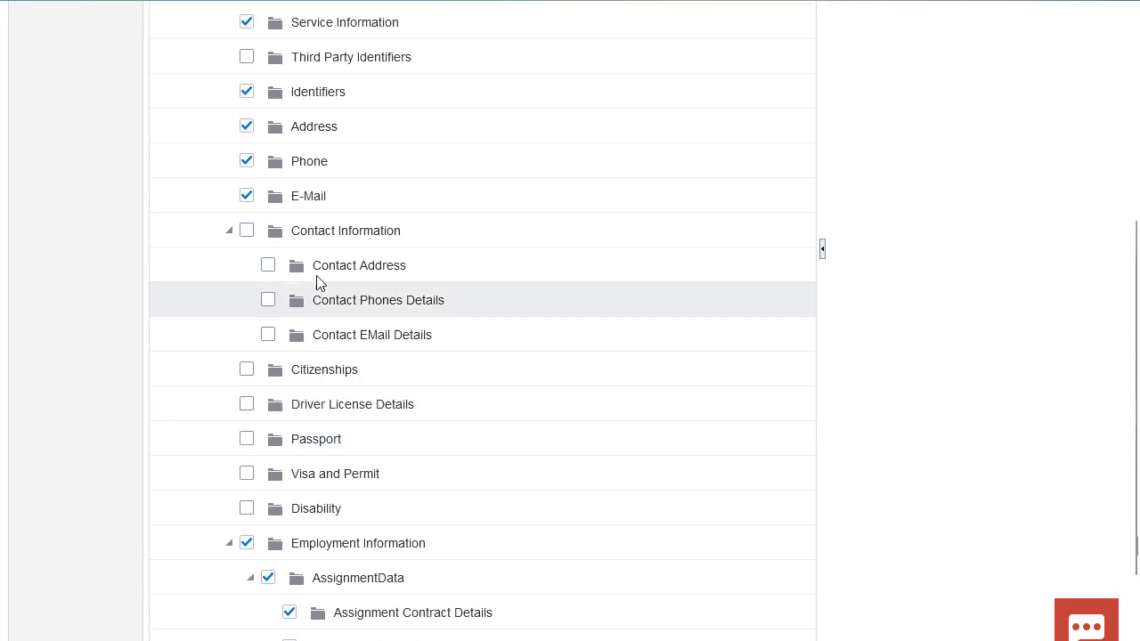
pyautogui.click(352, 196)
pyautogui.scroll(4, 933, 242)
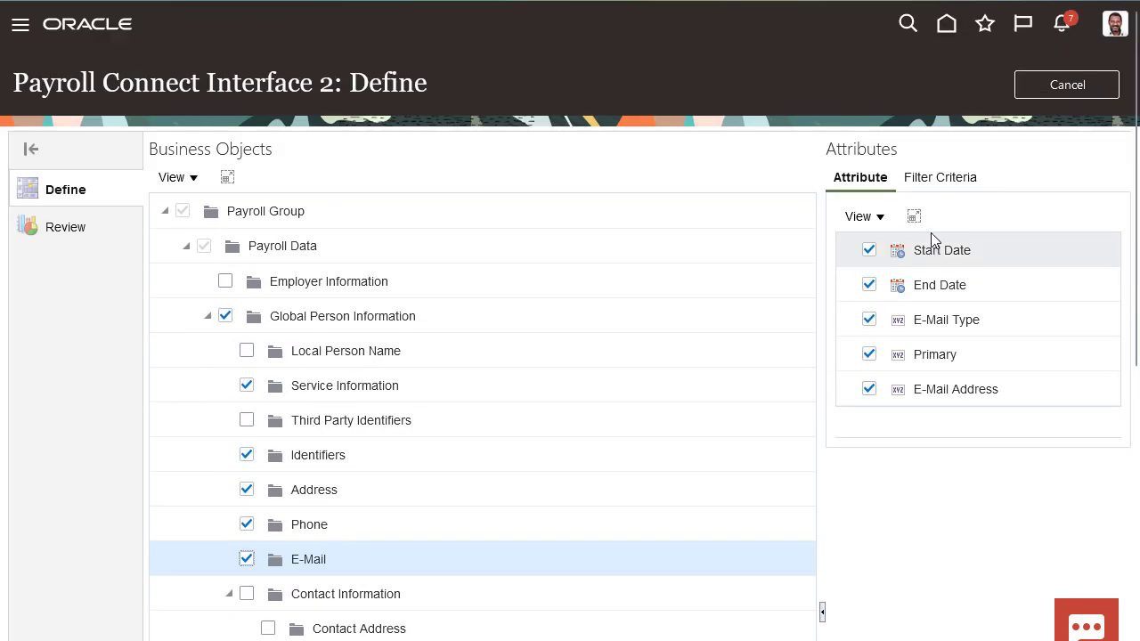
pyautogui.click(947, 182)
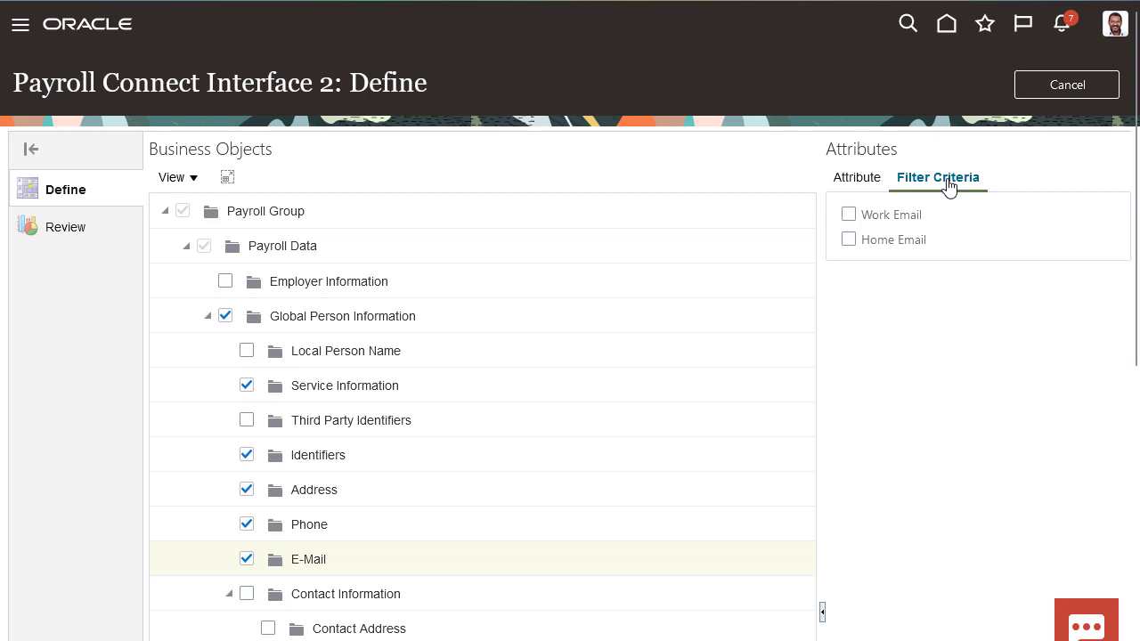
pyautogui.click(851, 216)
# Include Legislative information with all its child objects, such as Local Person Data and TRU Association, in the extract.
pyautogui.scroll(-1, 647, 247)
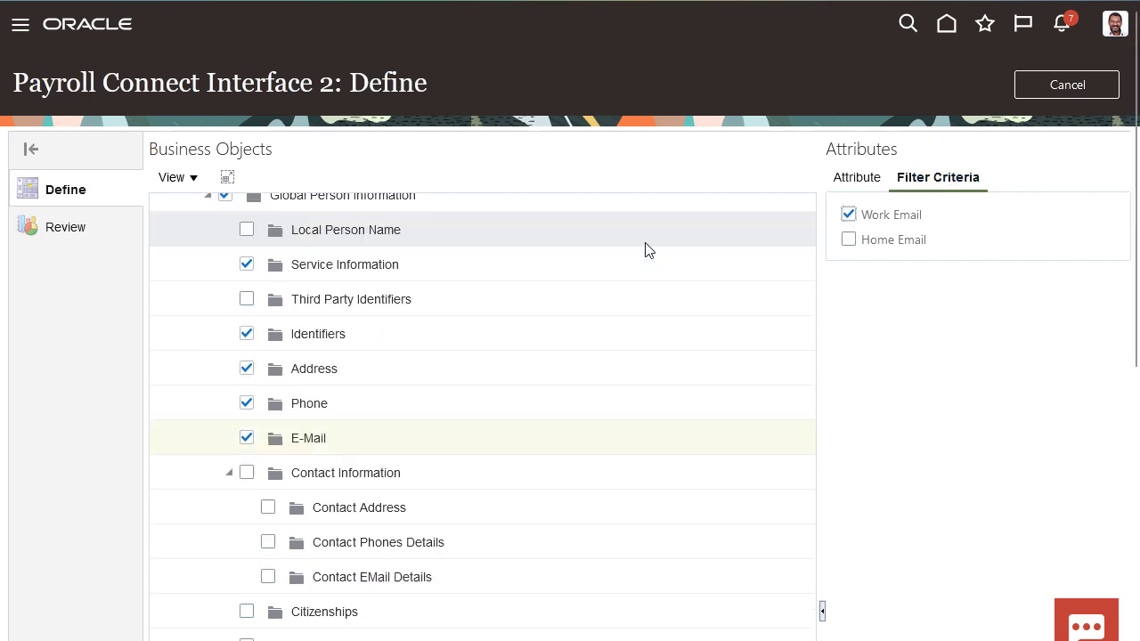
pyautogui.scroll(-10, 645, 246)
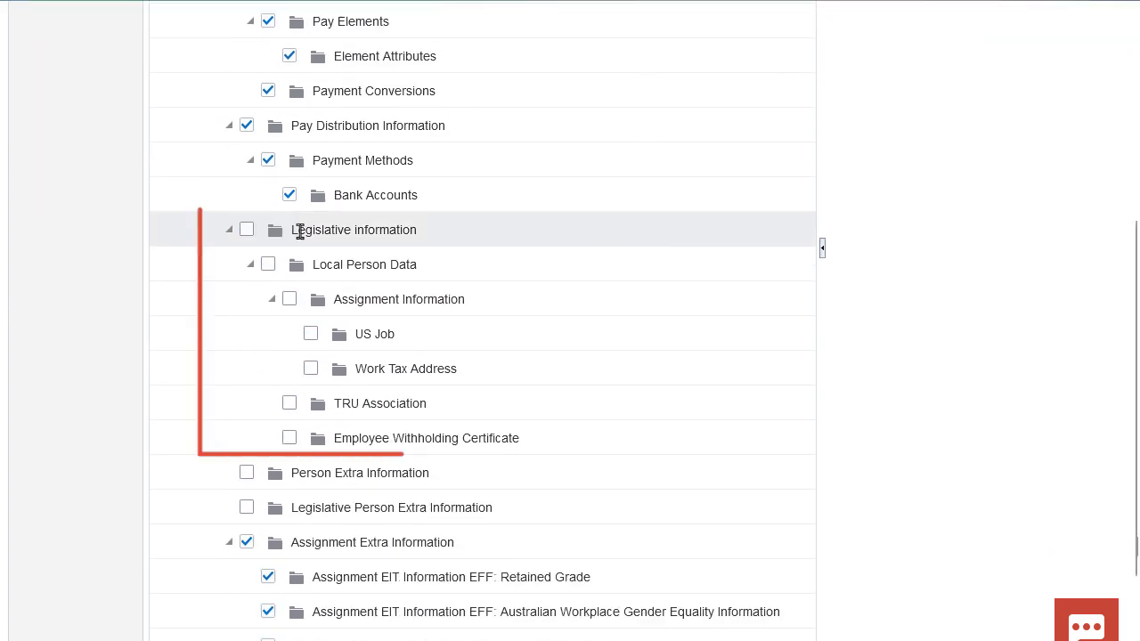
pyautogui.click(246, 230)
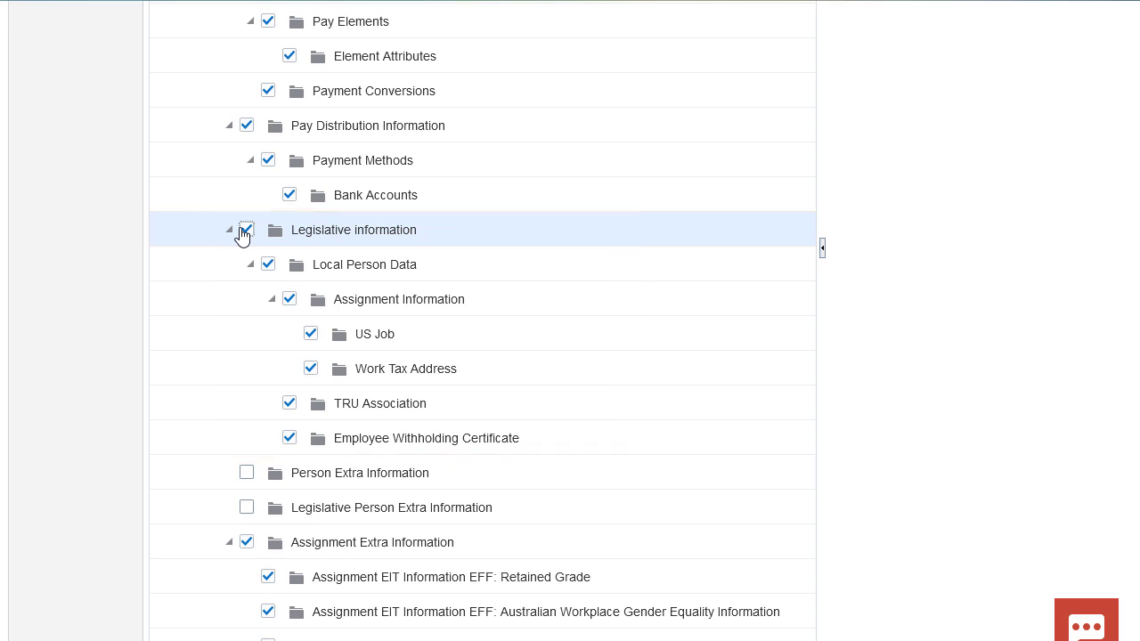
# Review the Payroll Connect Interface 2 extract definition, save it and confirm submitting the changes.
pyautogui.scroll(5, 107, 237)
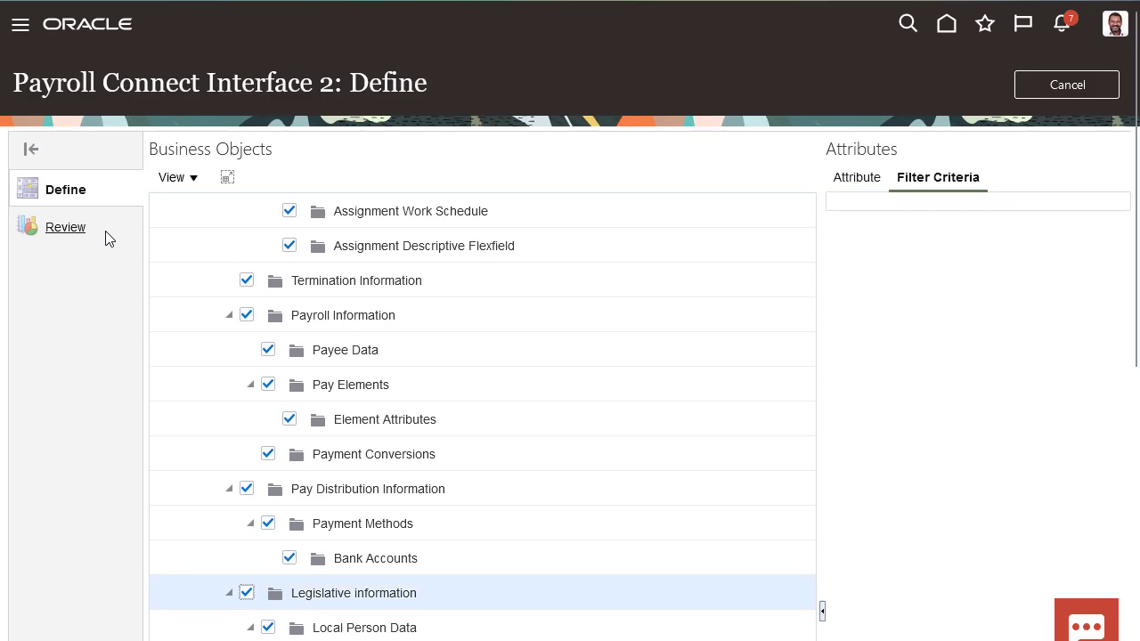
pyautogui.click(80, 234)
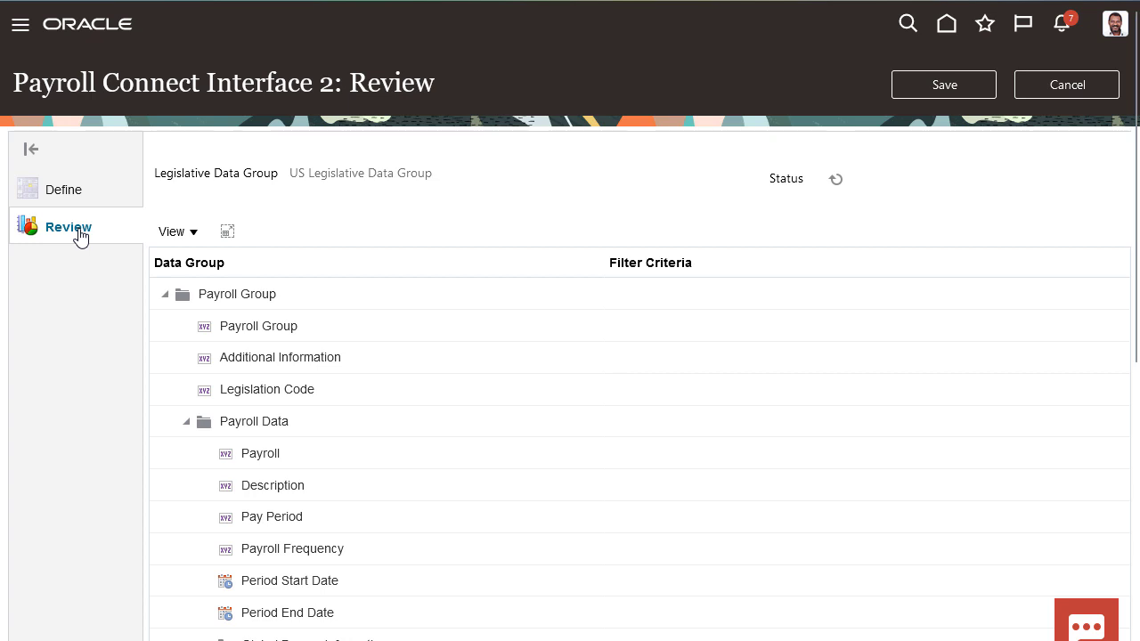
pyautogui.click(926, 94)
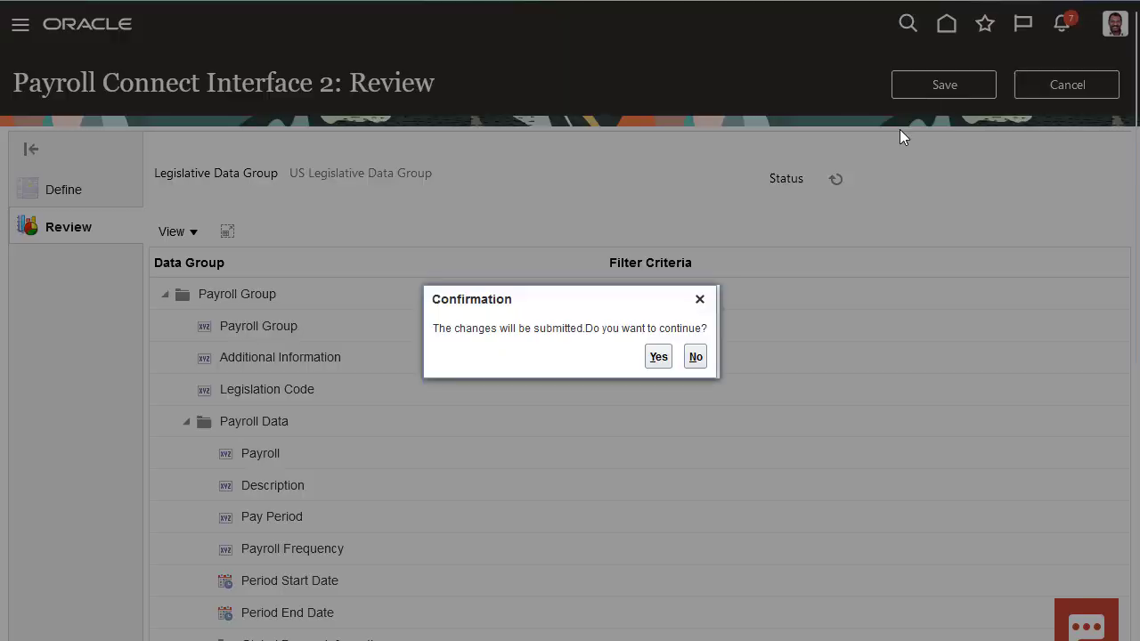
pyautogui.click(659, 357)
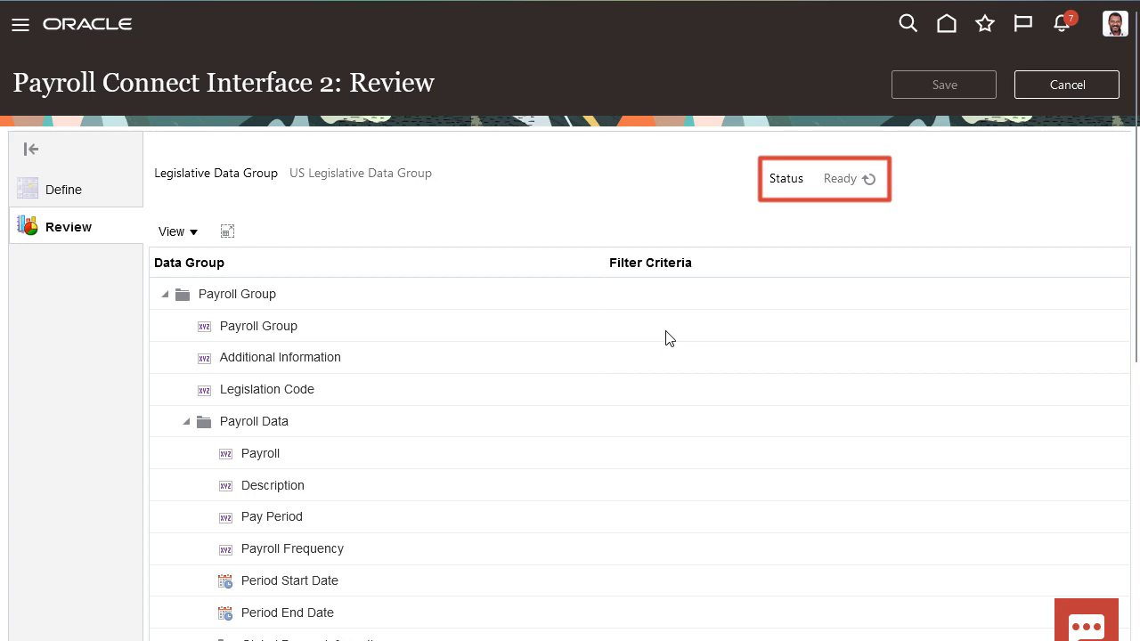
# Return to the home page and open payroll flow submission from the Payroll work area.
pyautogui.click(947, 24)
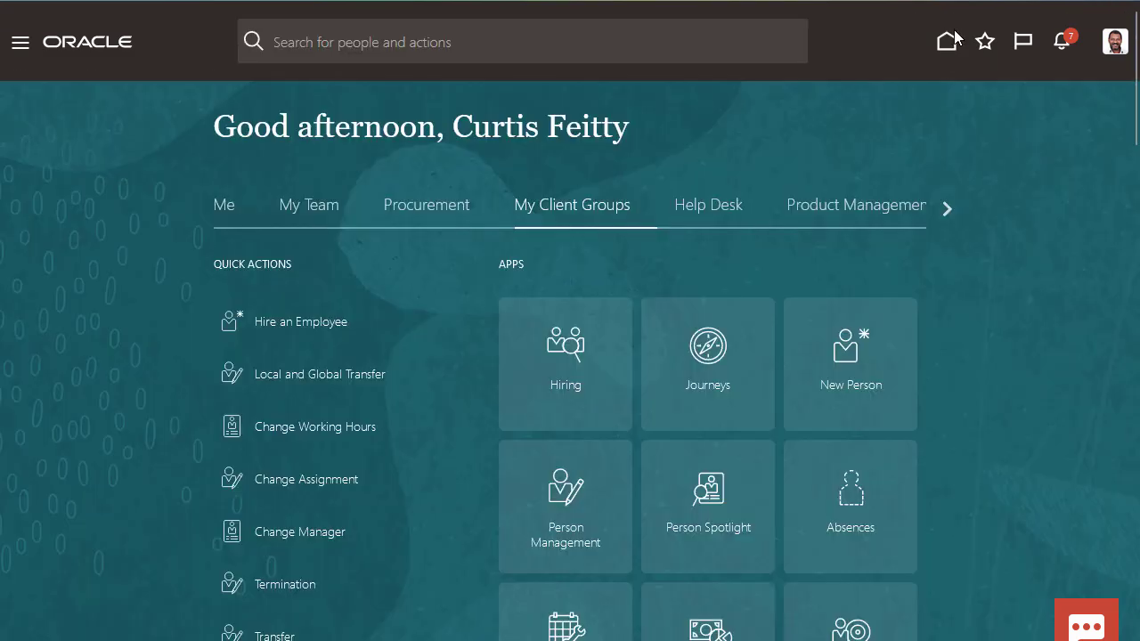
pyautogui.scroll(-13, 939, 149)
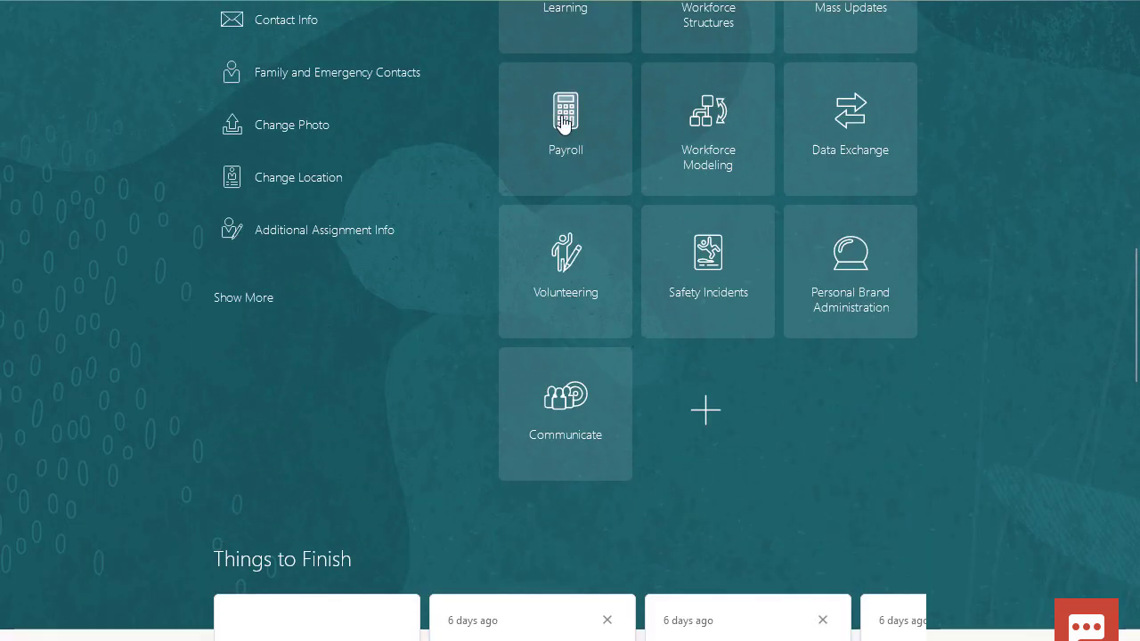
pyautogui.click(565, 119)
pyautogui.scroll(-8, 558, 125)
pyautogui.click(428, 419)
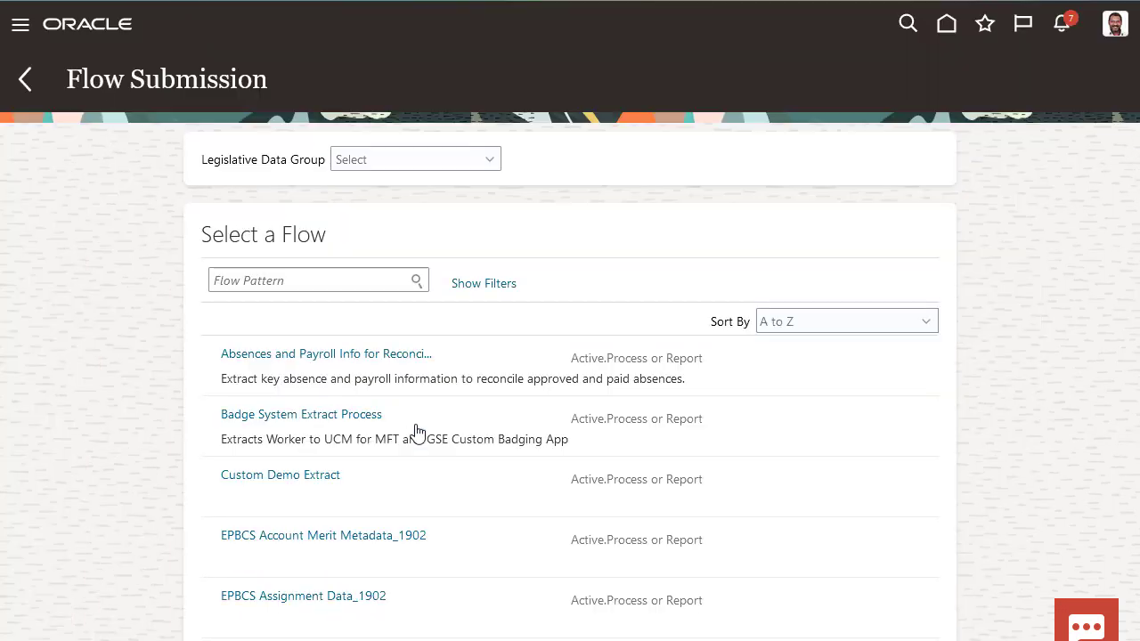
# Choose the US Legislative Data Group, find the Payroll Connect Interface 2 flow pattern and open it for submission.
pyautogui.click(363, 158)
pyautogui.write('US')
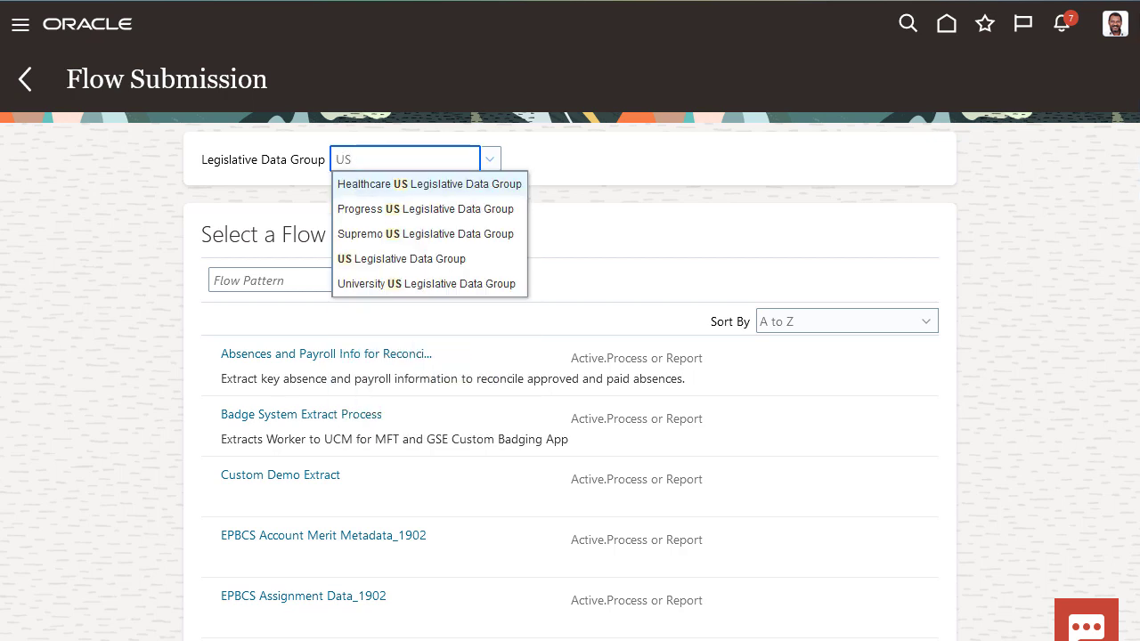
pyautogui.click(379, 260)
pyautogui.click(344, 275)
pyautogui.write('Payroll Connect Interface 2')
pyautogui.press('Return')
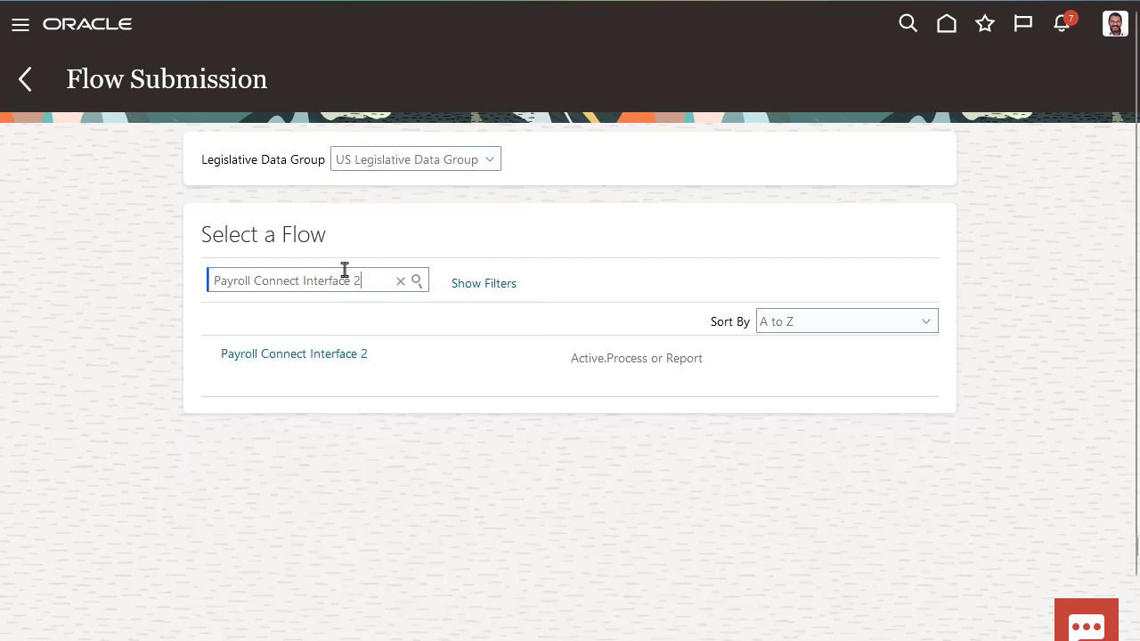
pyautogui.click(338, 356)
# Name the payroll flow "Payroll Interface for 6/1/24" and set Changes Only to All Attributes.
pyautogui.click(404, 244)
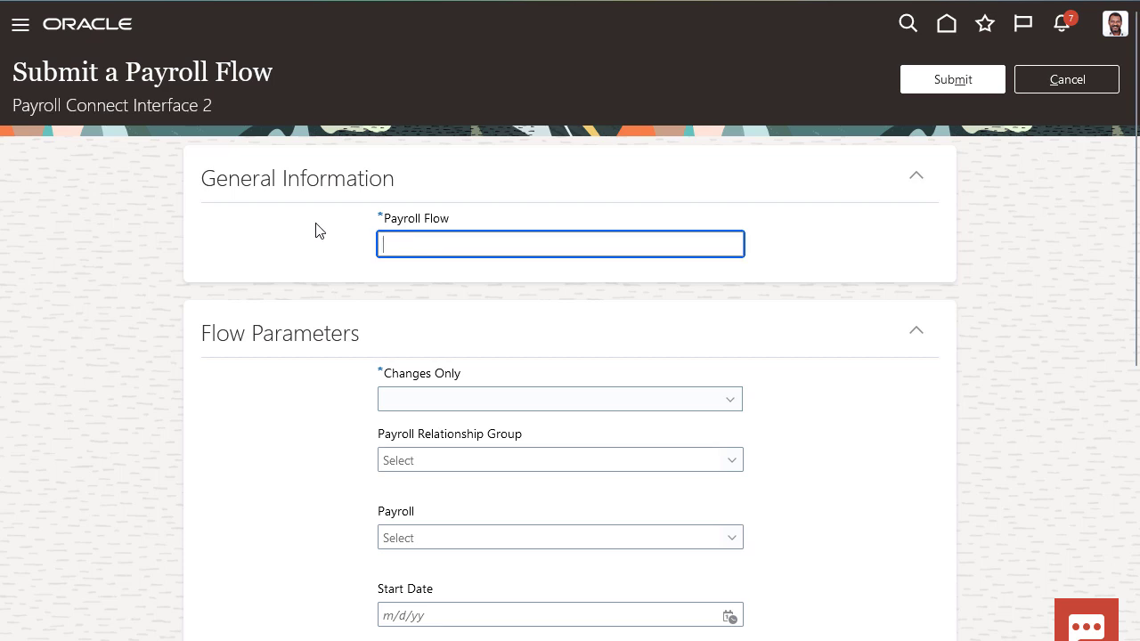
pyautogui.write('Payroll Interface for 6/1/2')
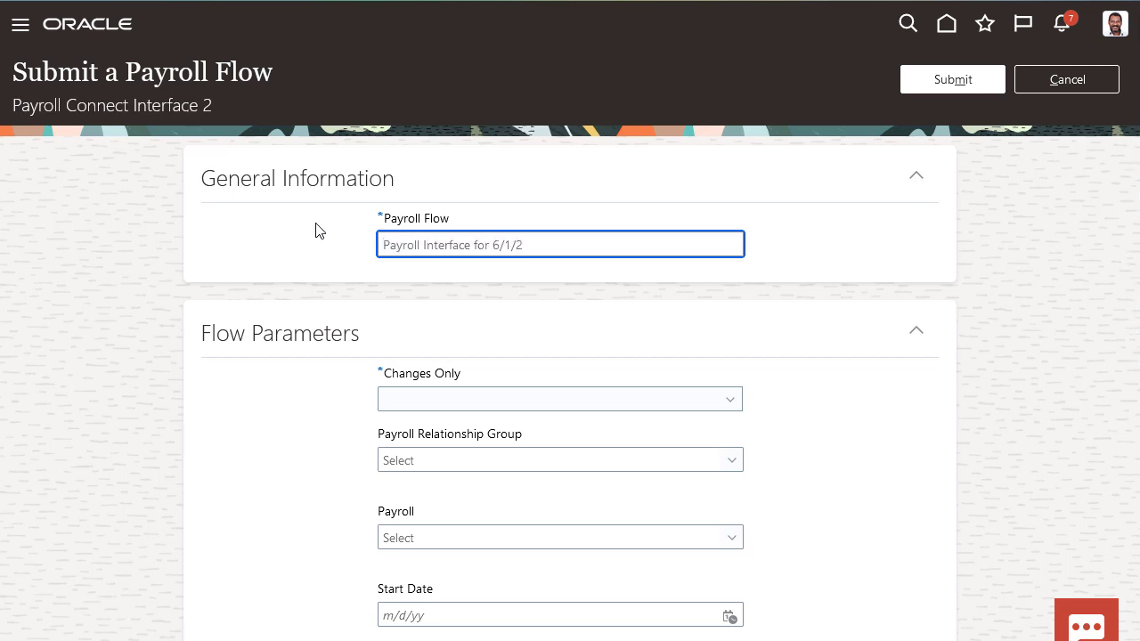
pyautogui.write('4')
pyautogui.click(729, 401)
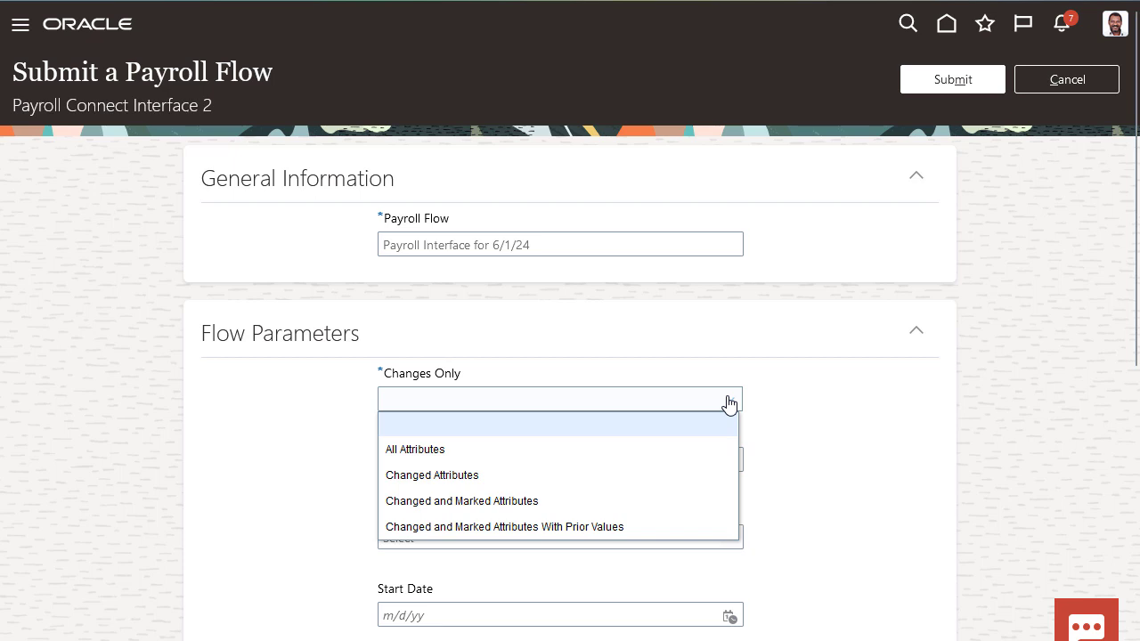
pyautogui.click(679, 450)
# Set the flow's payroll to Monthly, its start date to 6/1/24 and its effective date to 6/30/24.
pyautogui.scroll(-1, 685, 448)
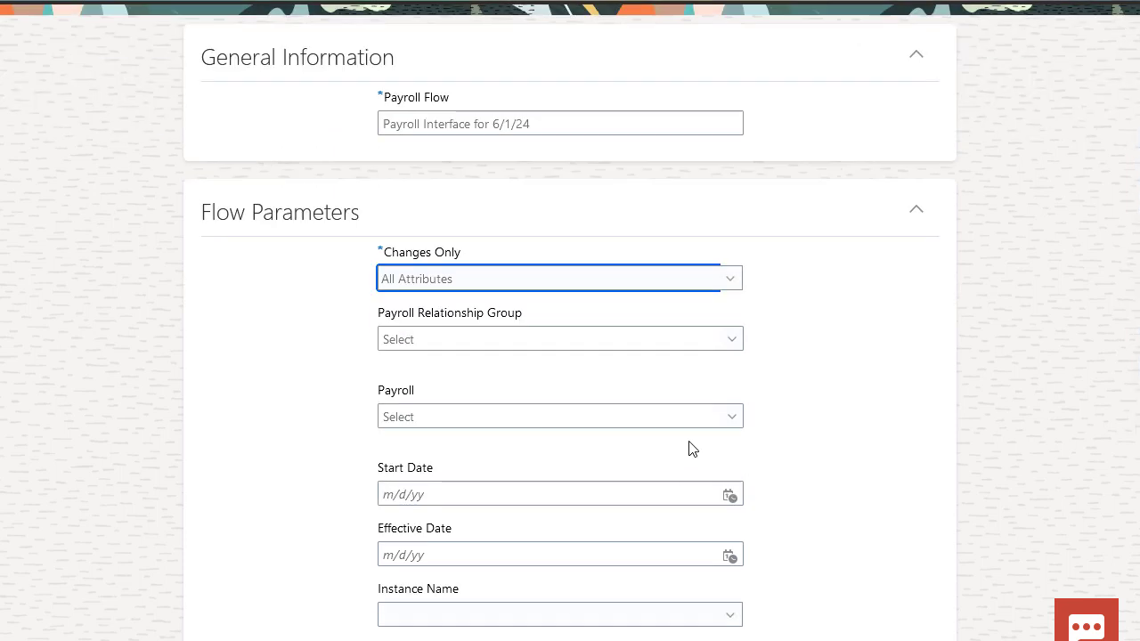
pyautogui.click(733, 417)
pyautogui.click(711, 467)
pyautogui.click(730, 495)
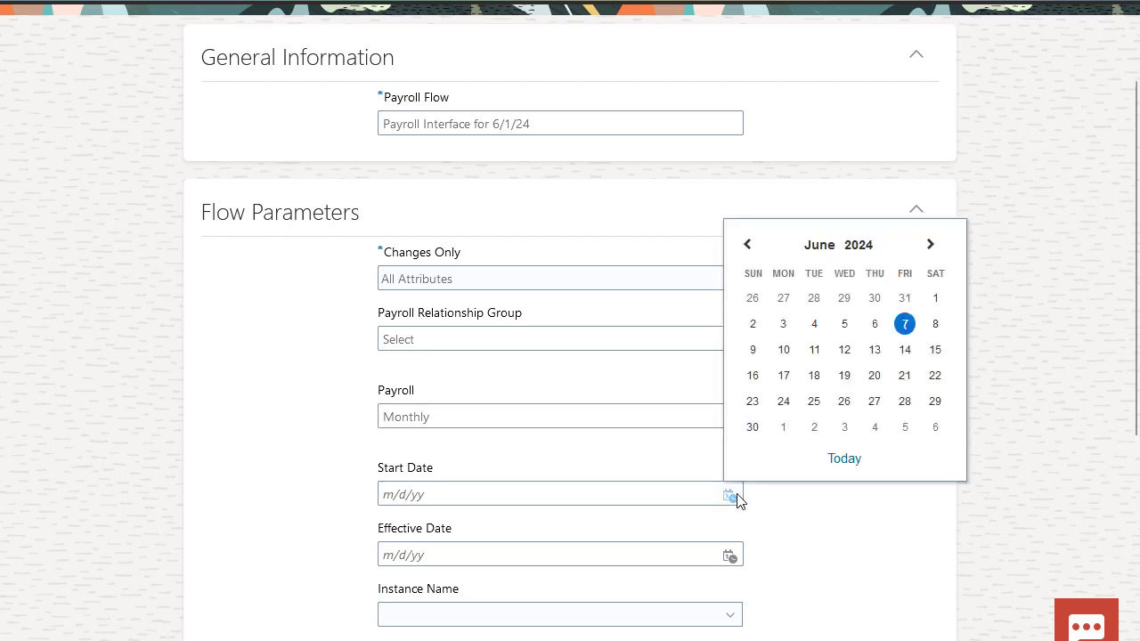
pyautogui.click(935, 297)
pyautogui.click(730, 555)
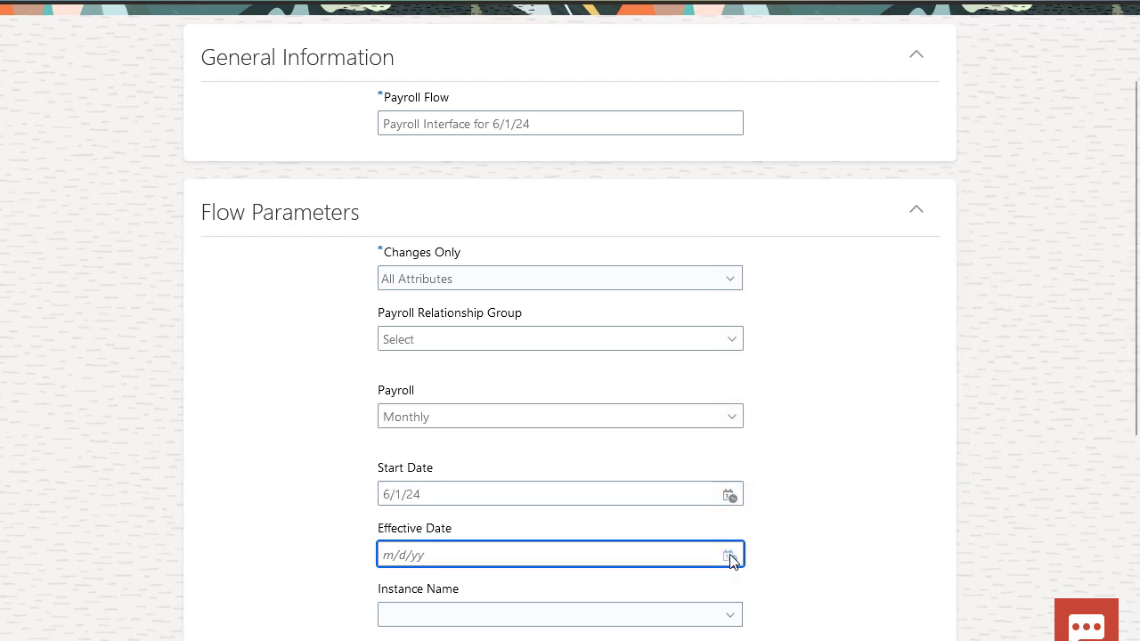
pyautogui.click(752, 487)
# Submit the Payroll Interface for 6/1/24 flow and refresh its status.
pyautogui.scroll(2, 837, 356)
pyautogui.click(966, 79)
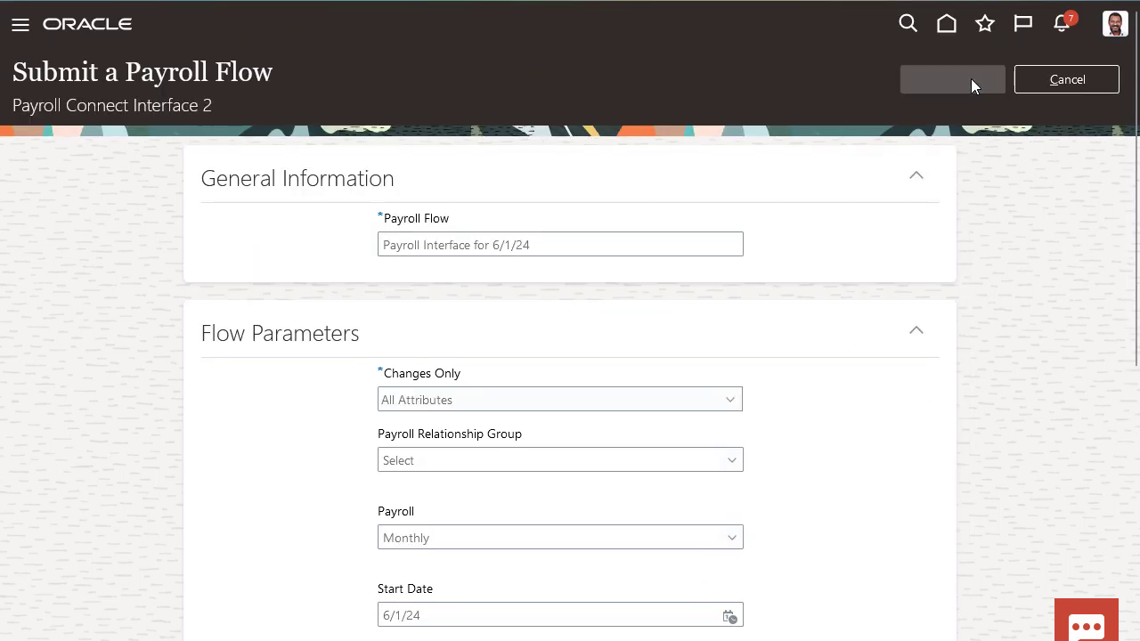
pyautogui.click(937, 79)
# Open the flow's report process and view its Global Payroll Interface XML output file.
pyautogui.click(380, 222)
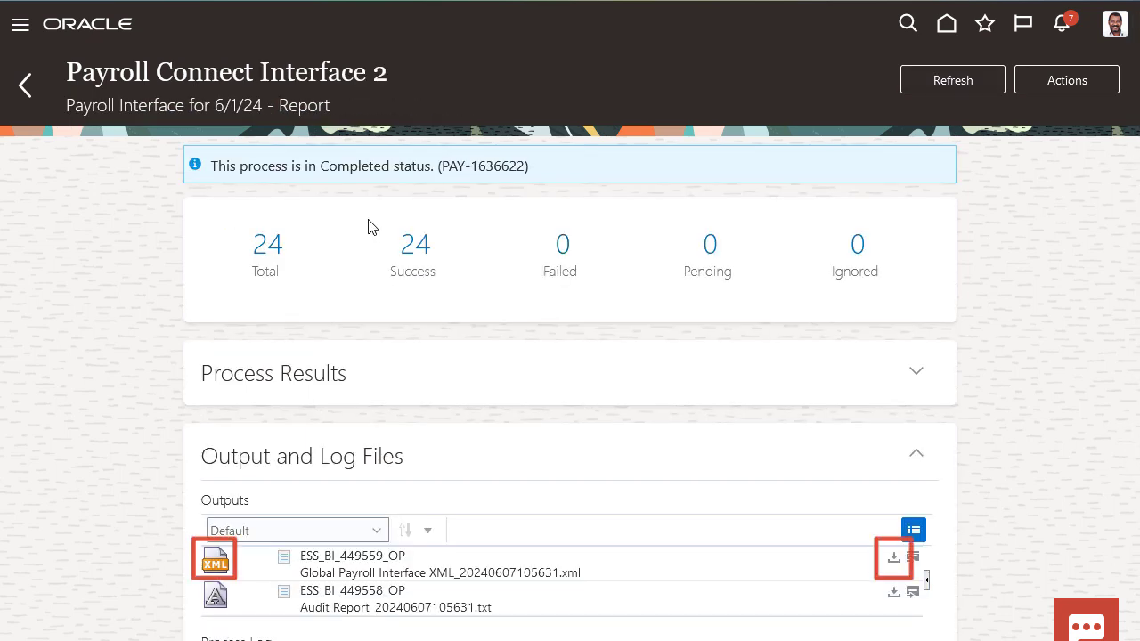
pyautogui.click(207, 559)
pyautogui.click(743, 34)
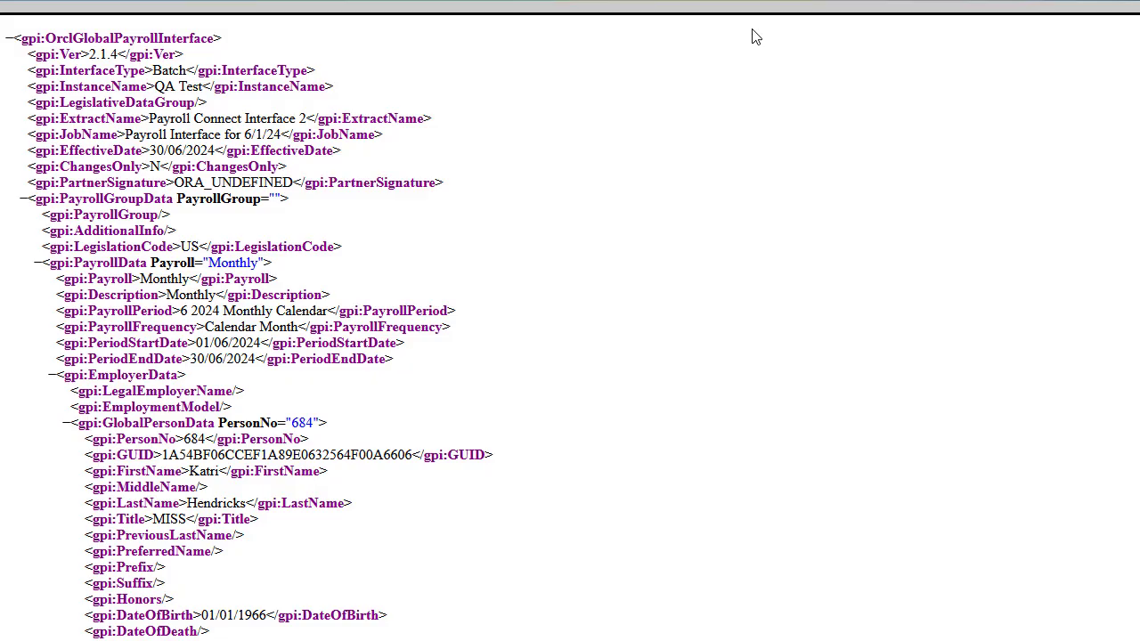